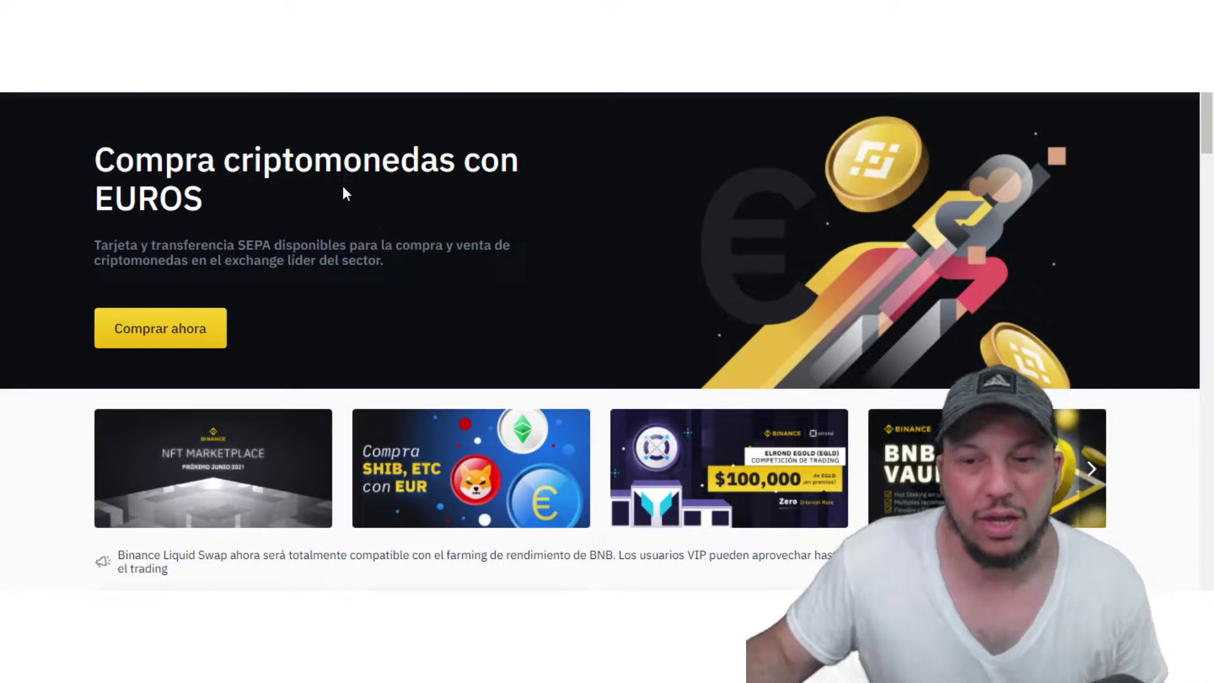
Open the USD bank deposit page for SWIFT transfers and dismiss the notice about deposit appeals.
mouse_move(286, 86)
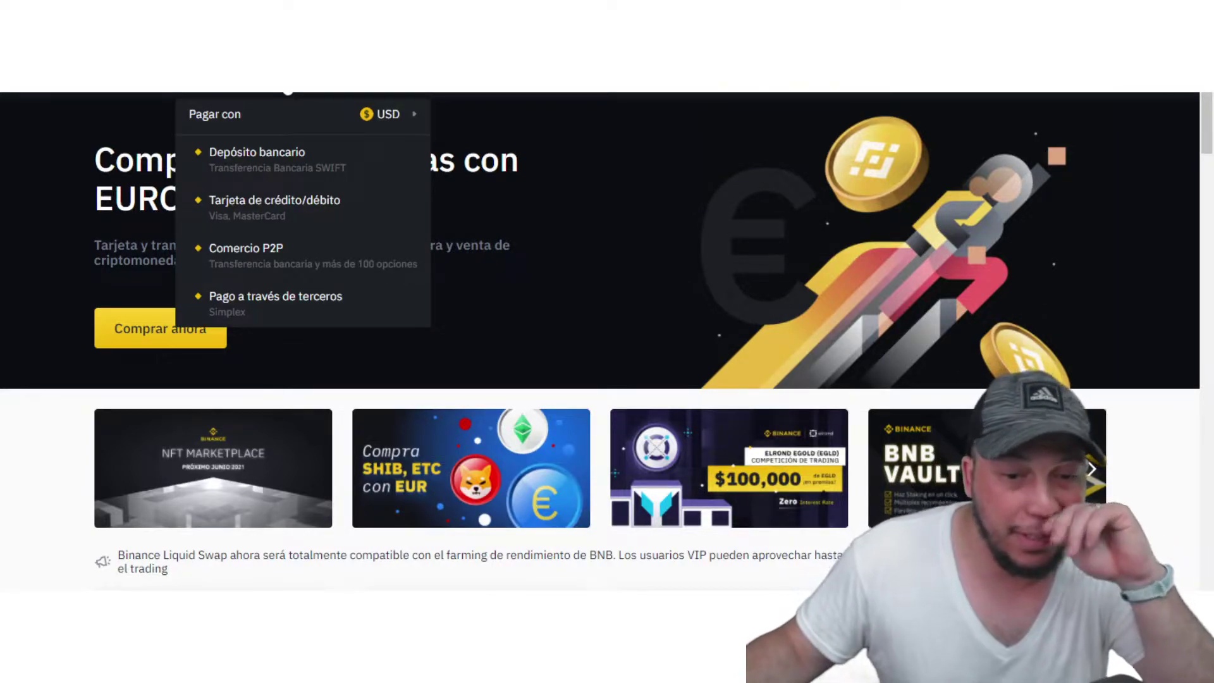
click(276, 171)
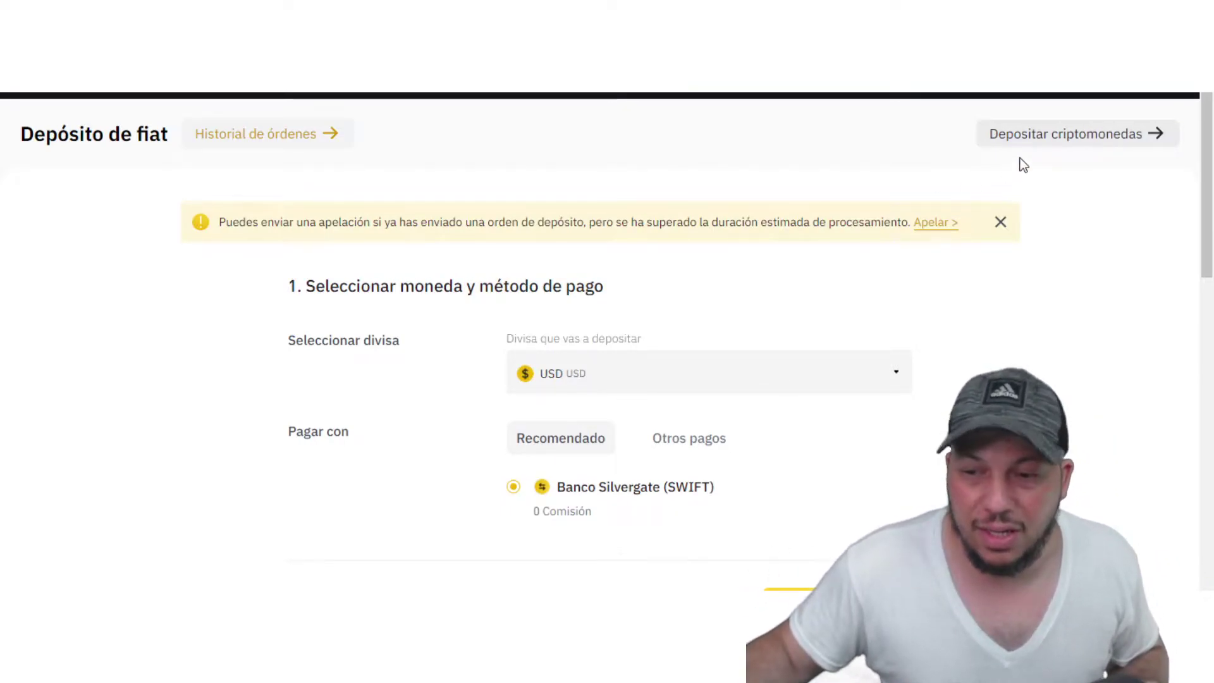
click(1002, 225)
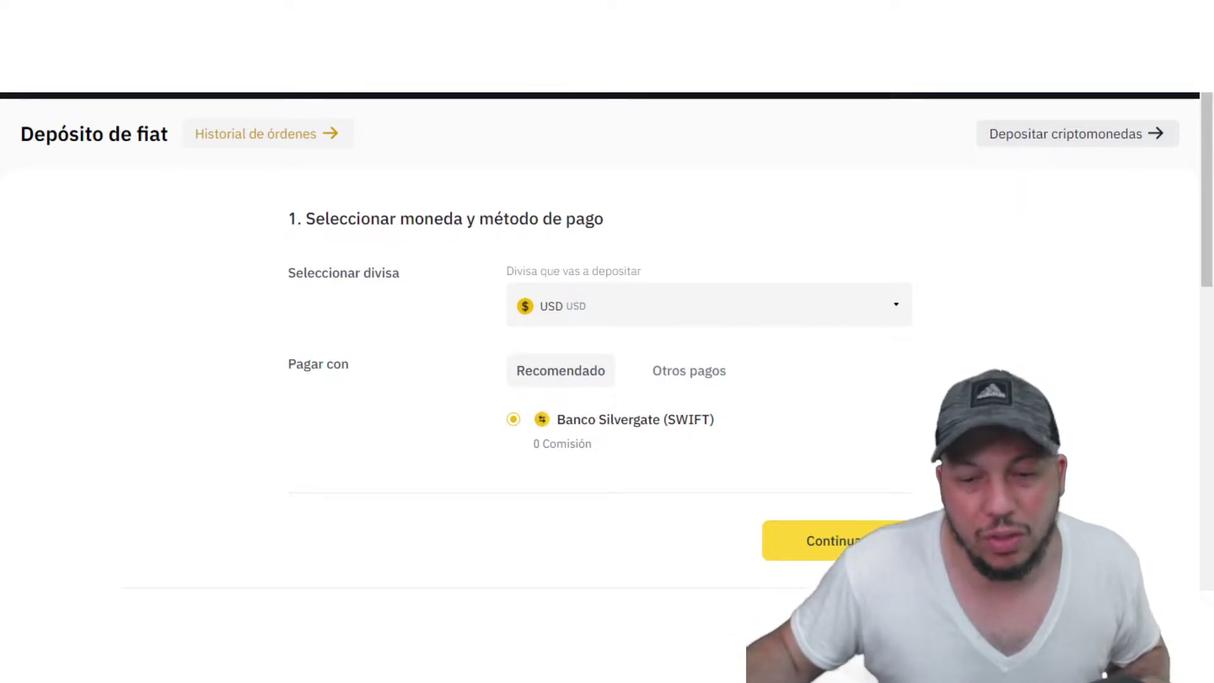
Review the fiat deposit page, covering the Banco Silvergate (SWIFT) payment option, the supported currencies and the SWIFT transfer information.
scroll(601, 341, down, 2)
scroll(601, 341, up, 2)
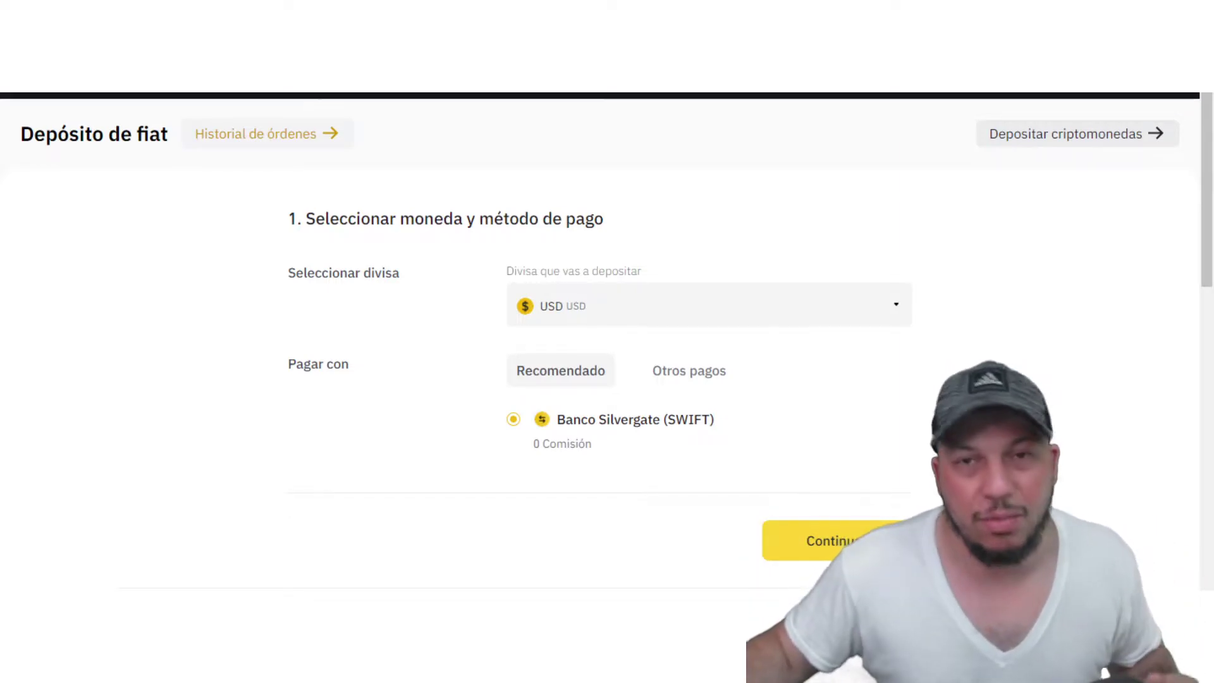
mouse_move(929, 95)
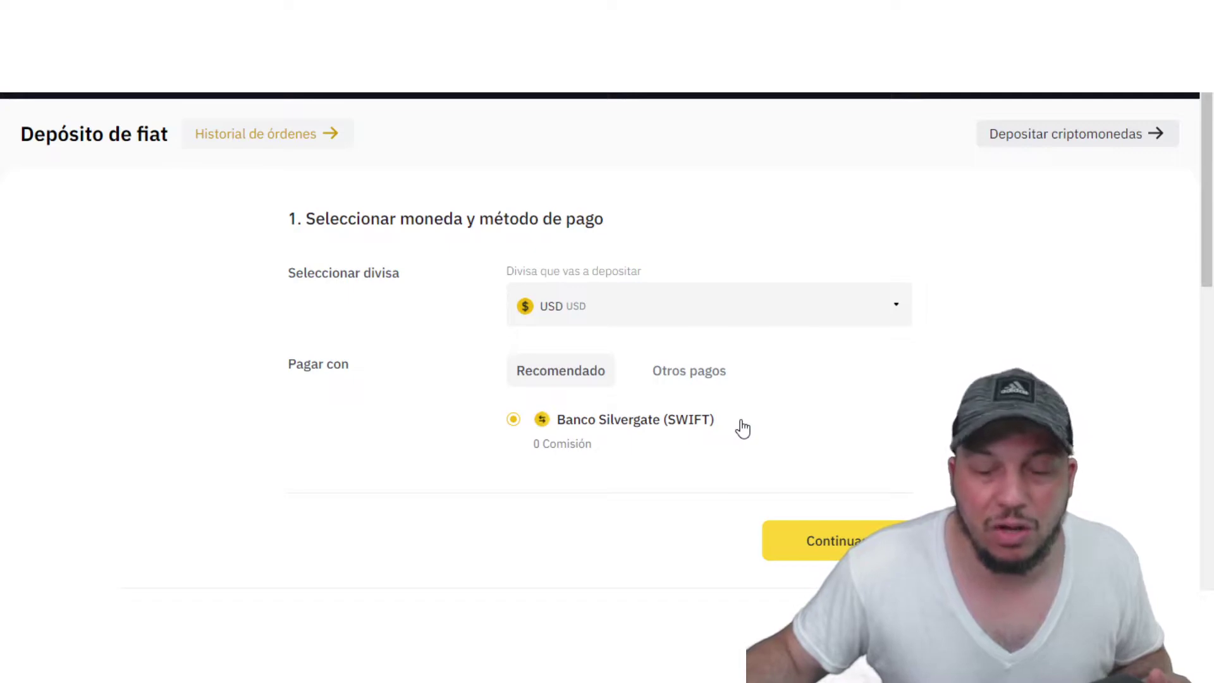
scroll(743, 428, down, 7)
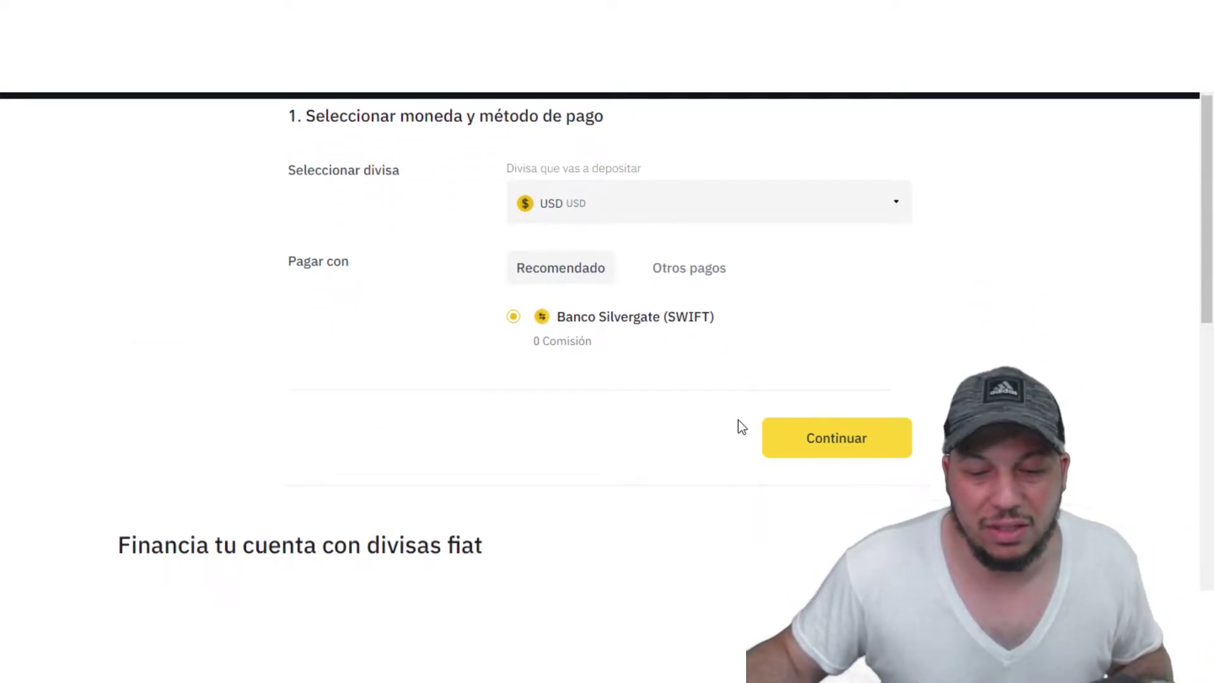
scroll(693, 400, down, 2)
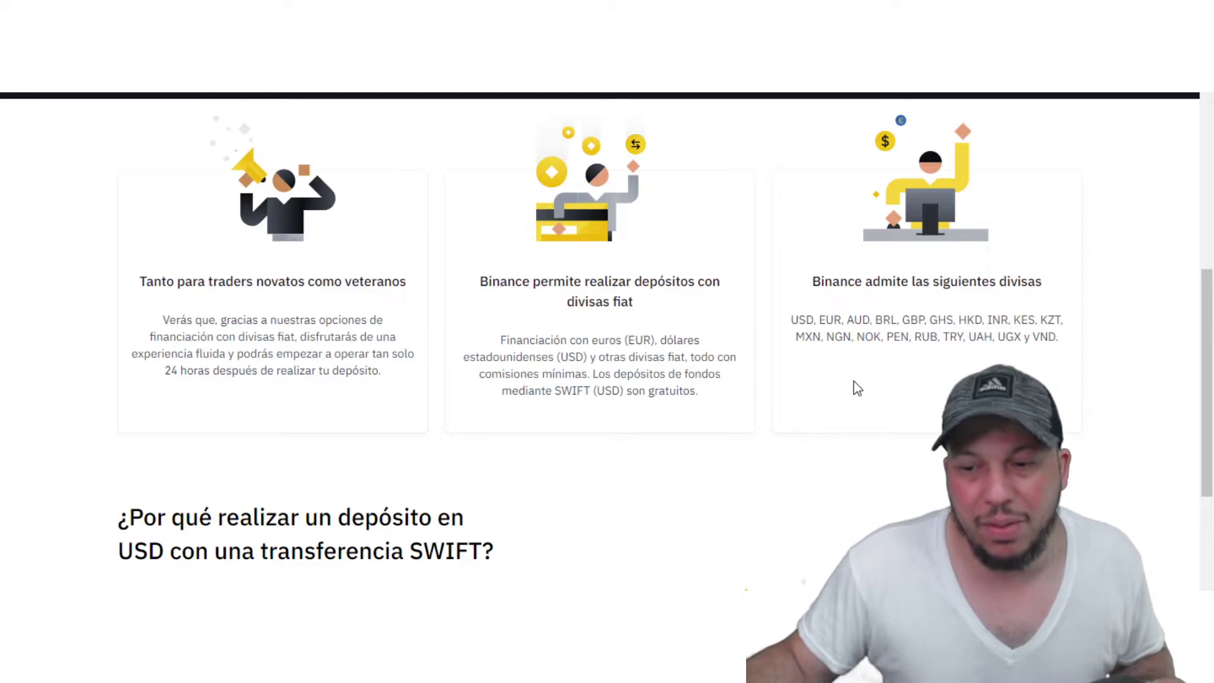
scroll(853, 381, down, 1)
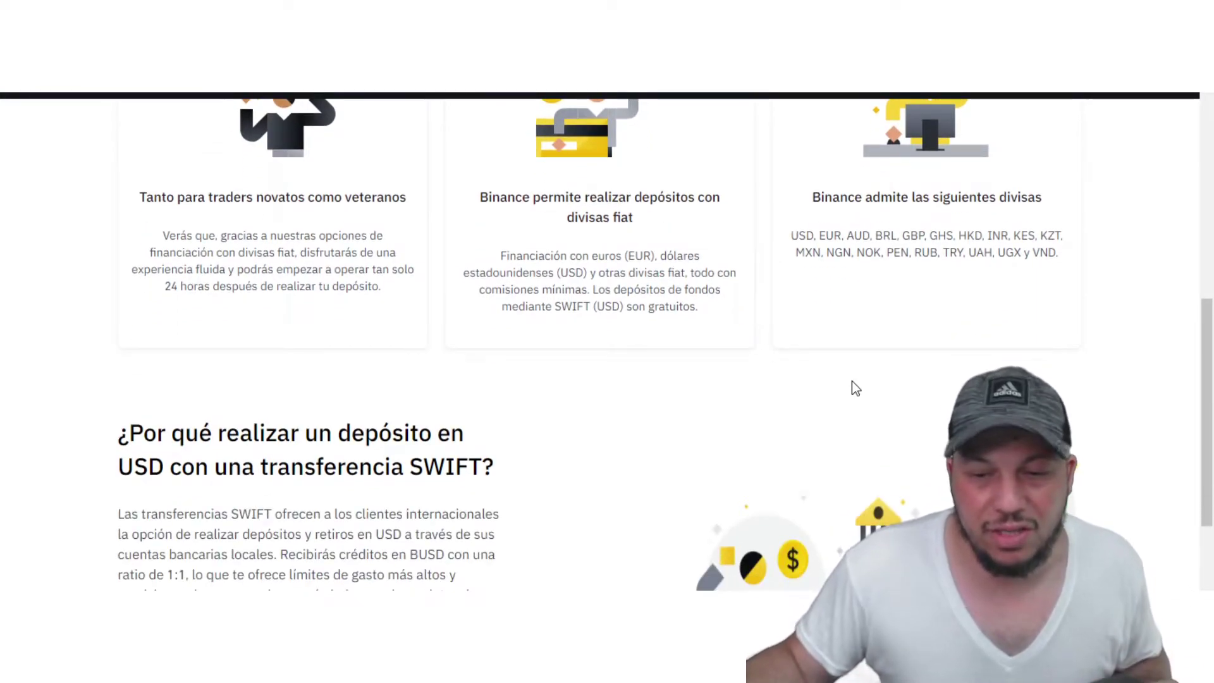
scroll(851, 381, up, 10)
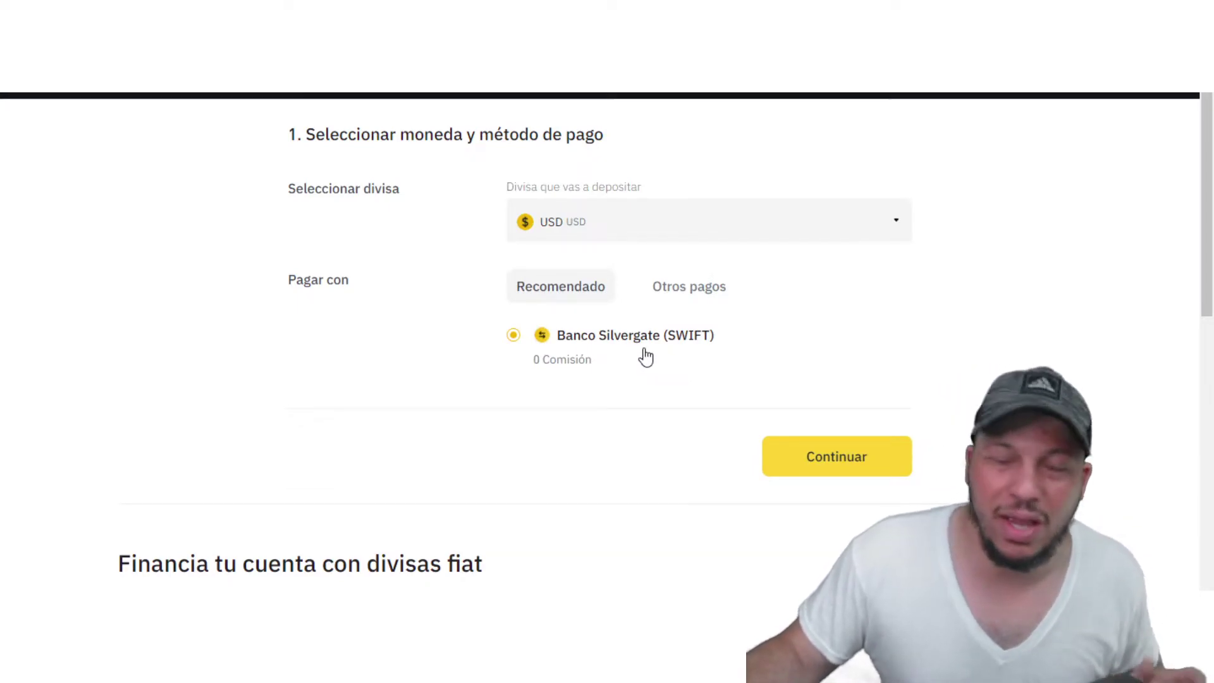
scroll(631, 382, up, 1)
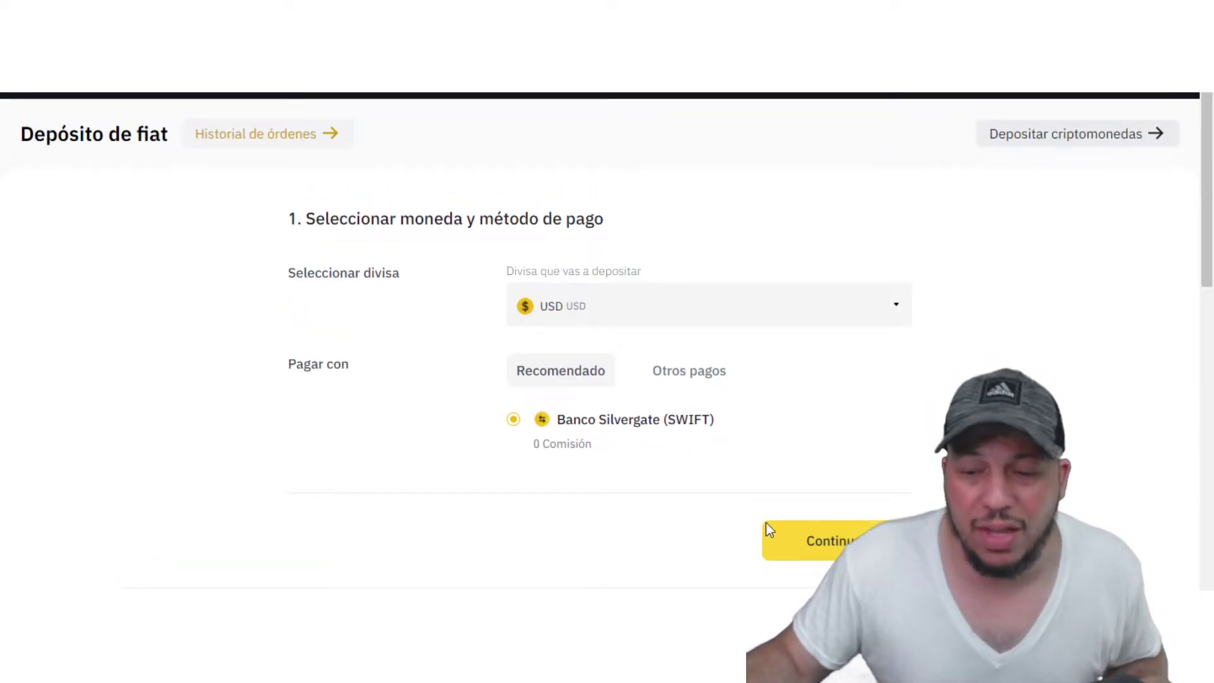
Continue the USD deposit with Banco Silvergate (SWIFT) and proceed to account verification.
click(790, 537)
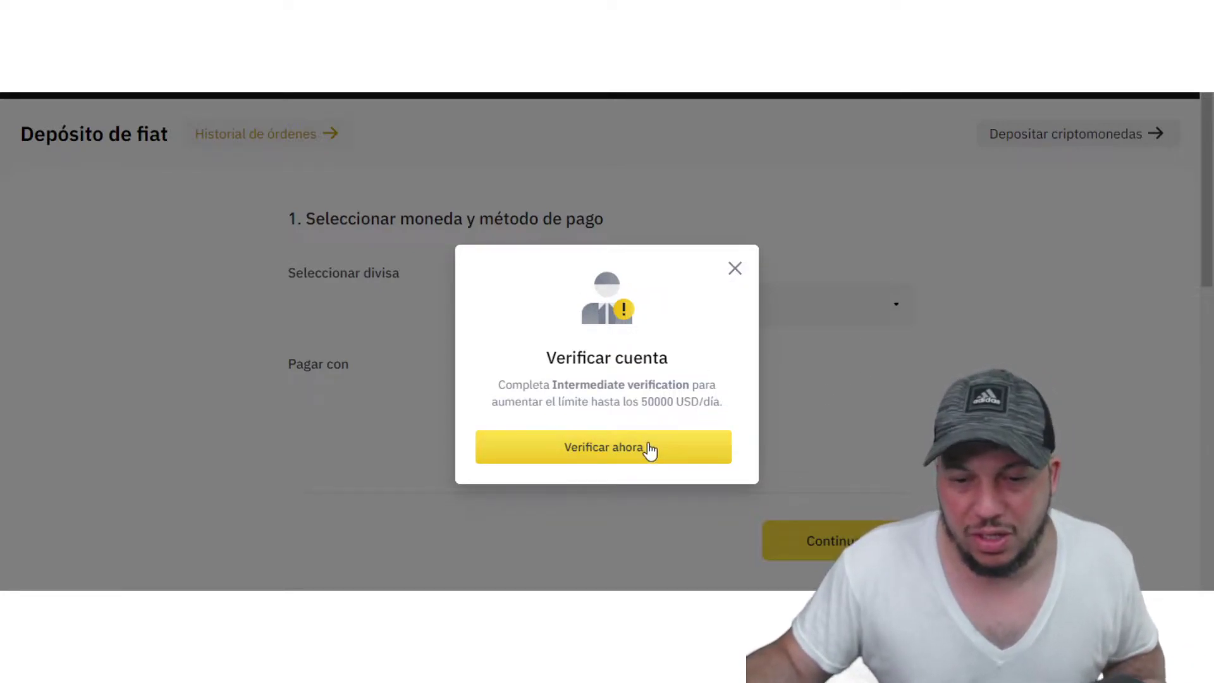
click(673, 446)
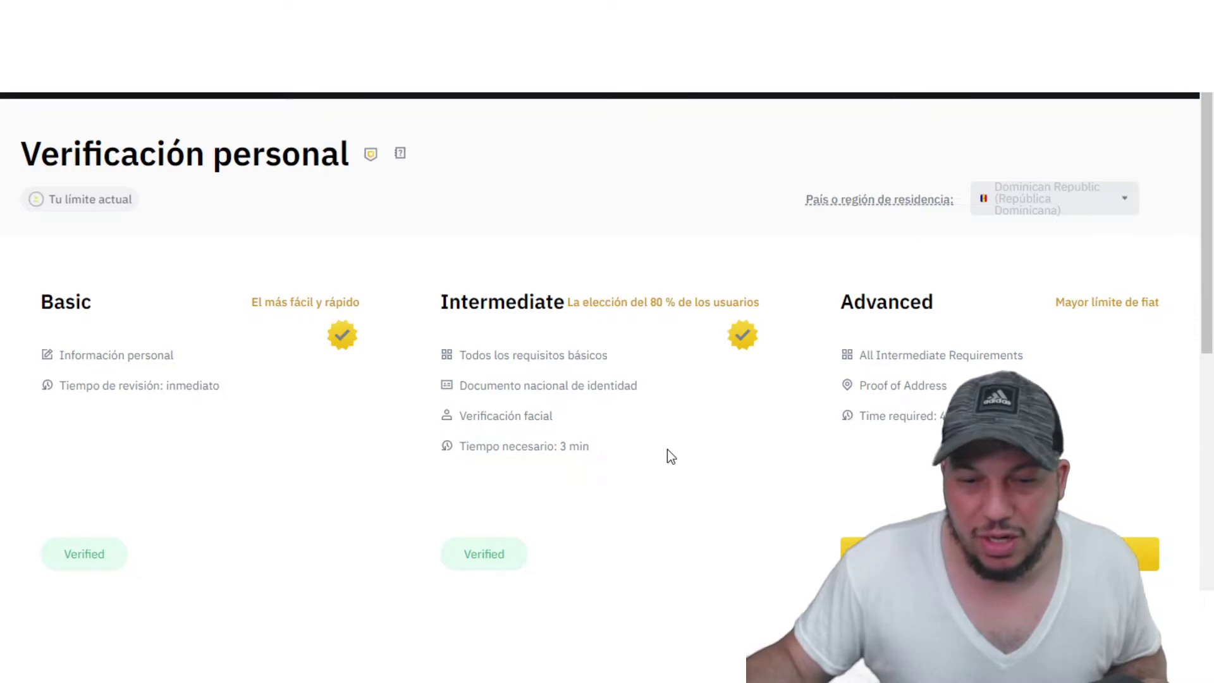
Compare the requirements and the deposit and withdrawal limits of the Basic, Intermediate and Advanced verification levels.
scroll(669, 452, down, 5)
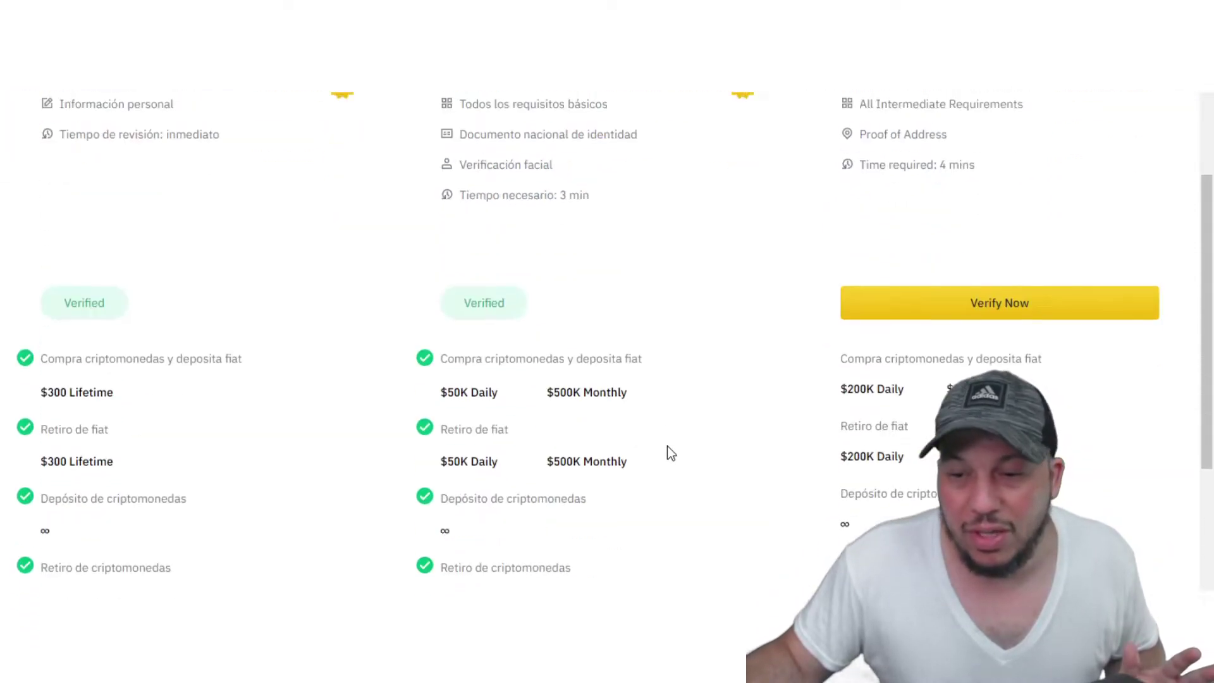
scroll(669, 450, down, 2)
scroll(669, 450, up, 7)
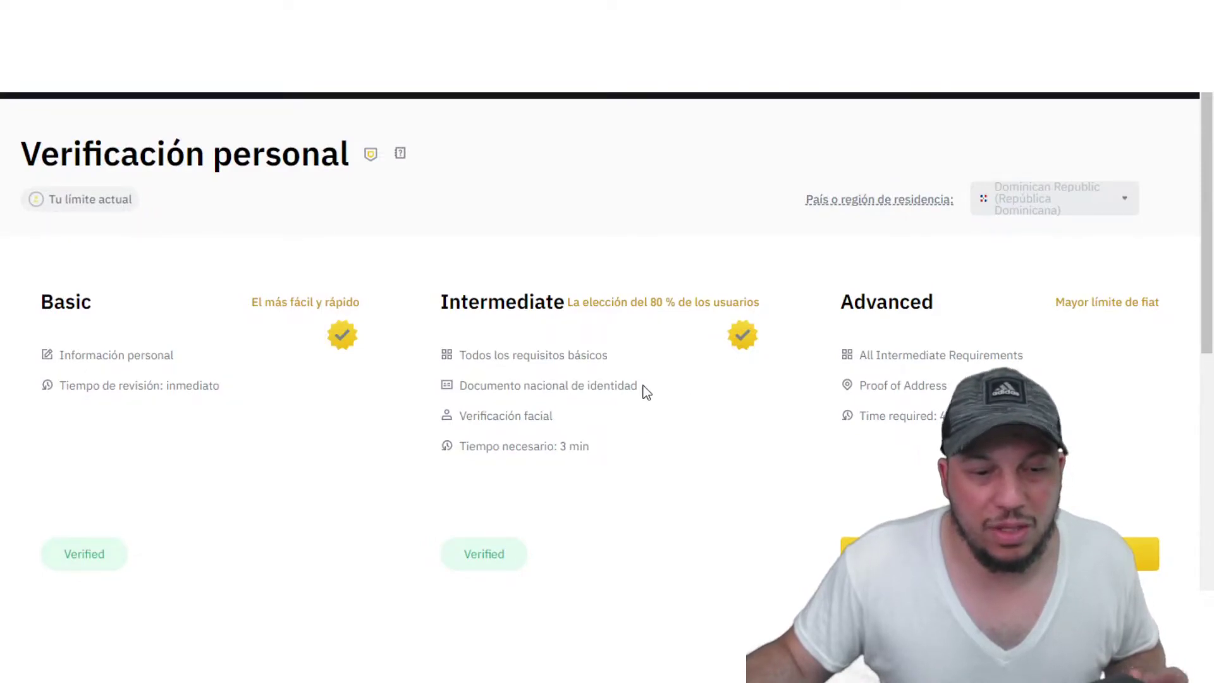
scroll(731, 411, down, 3)
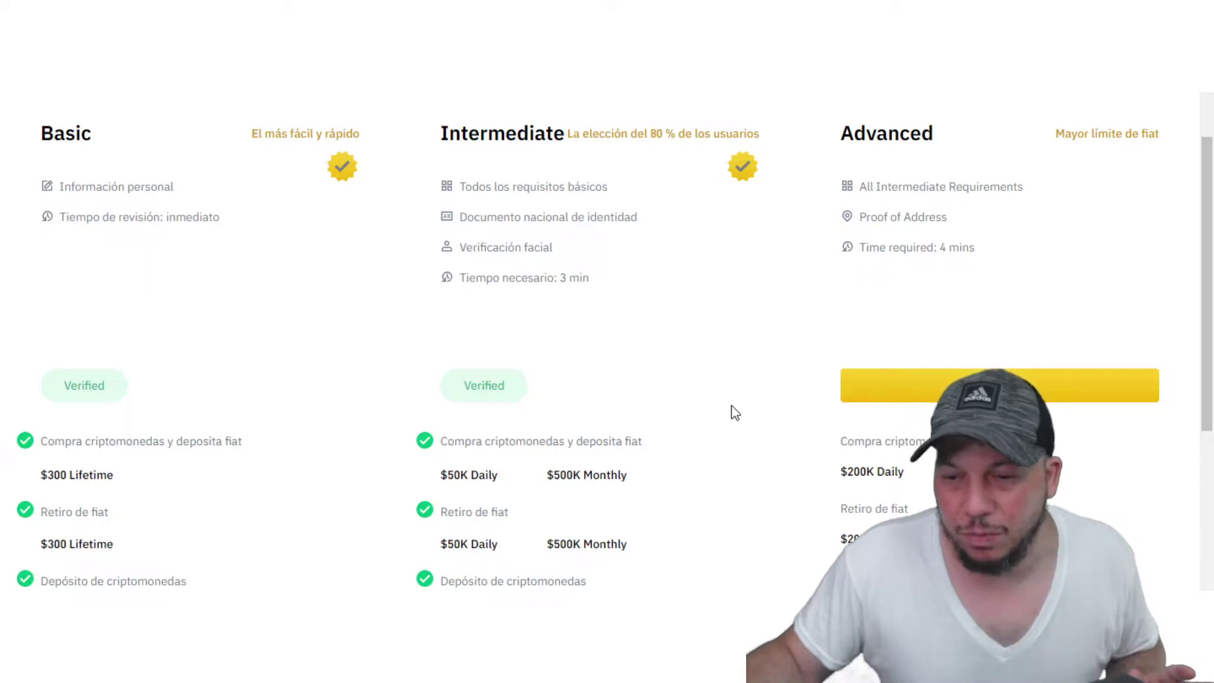
scroll(734, 412, up, 2)
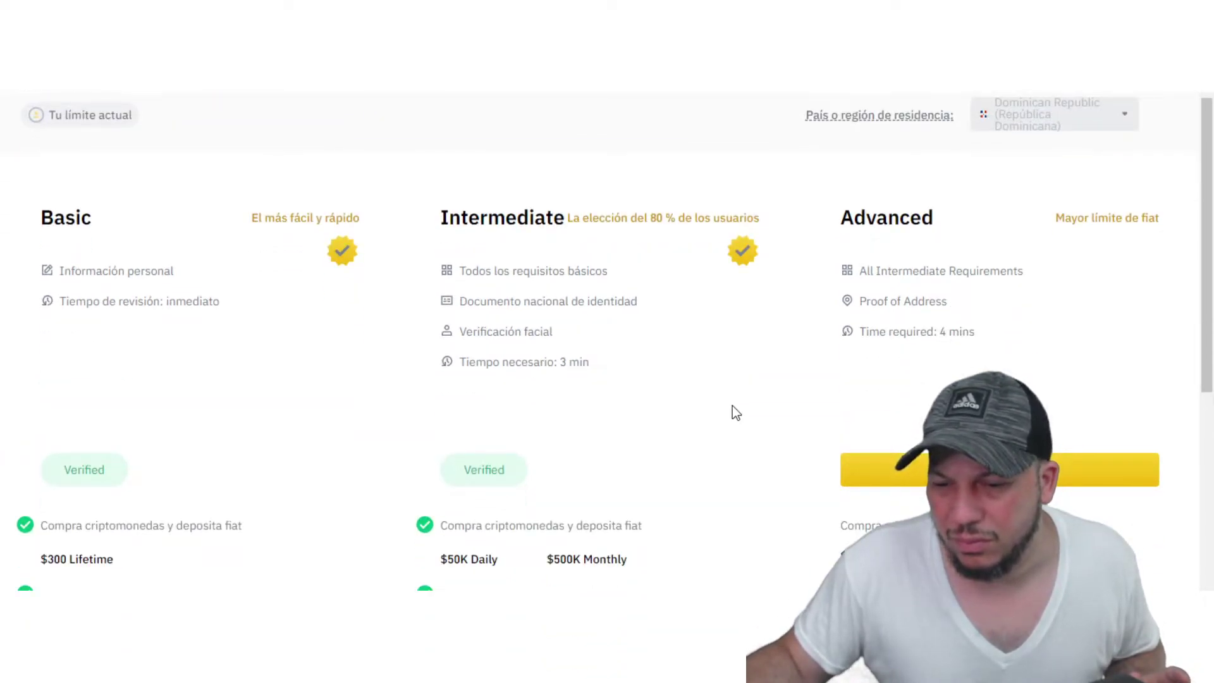
scroll(733, 411, up, 2)
scroll(735, 412, down, 12)
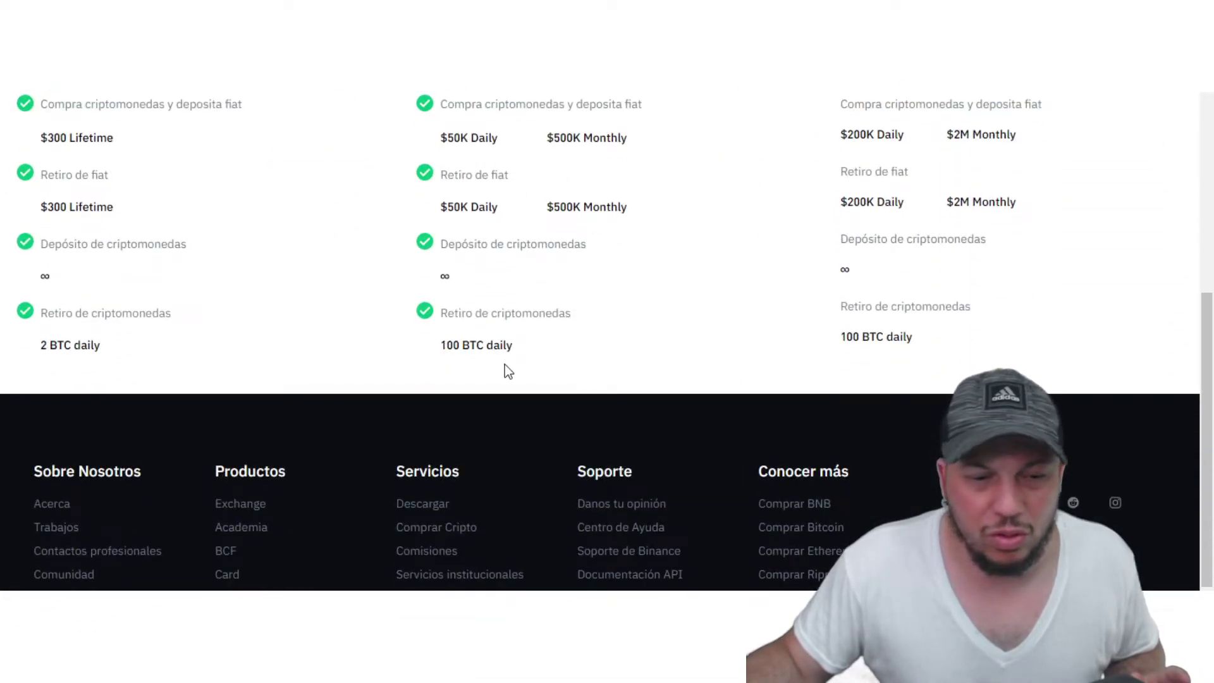
scroll(265, 354, up, 2)
scroll(468, 382, up, 4)
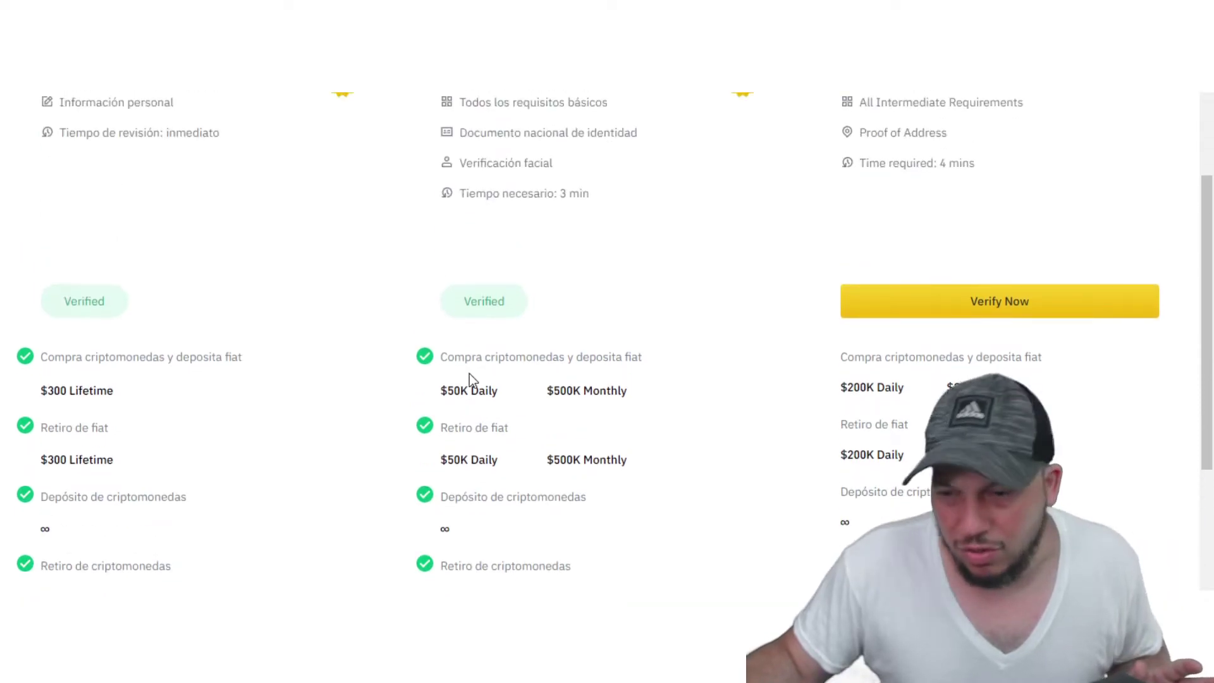
scroll(714, 455, up, 6)
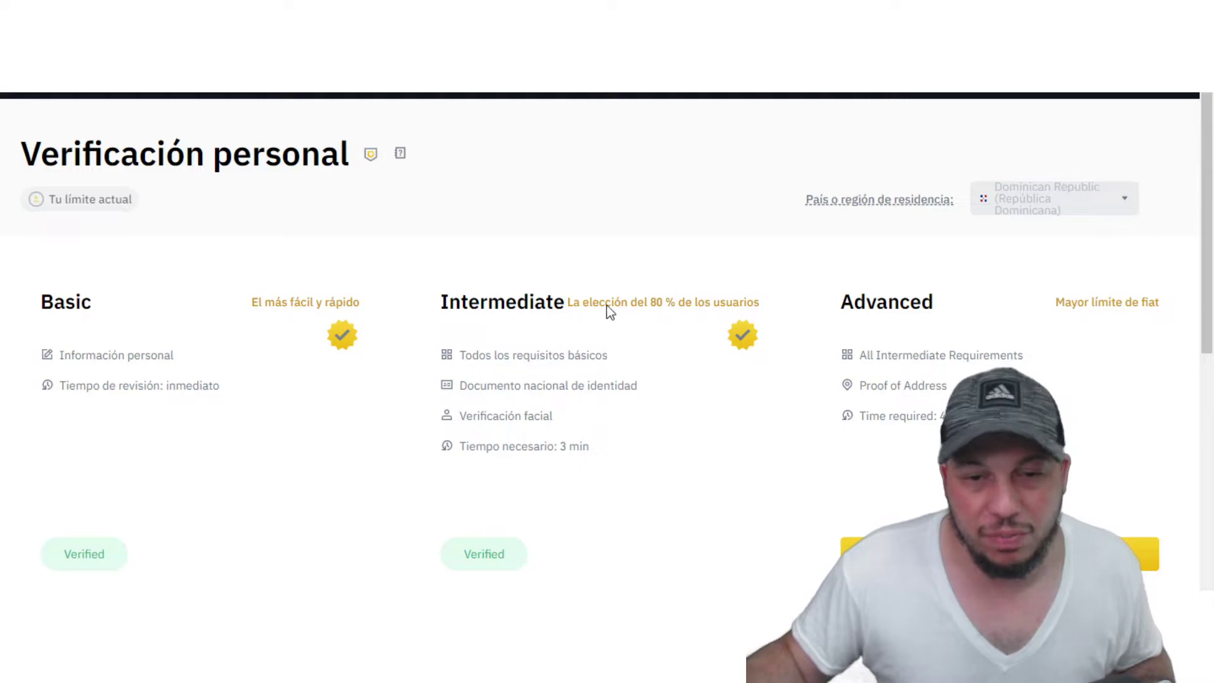
Open the P2P trading page and look through the merchants' USDT purchase offers in USD.
mouse_move(310, 96)
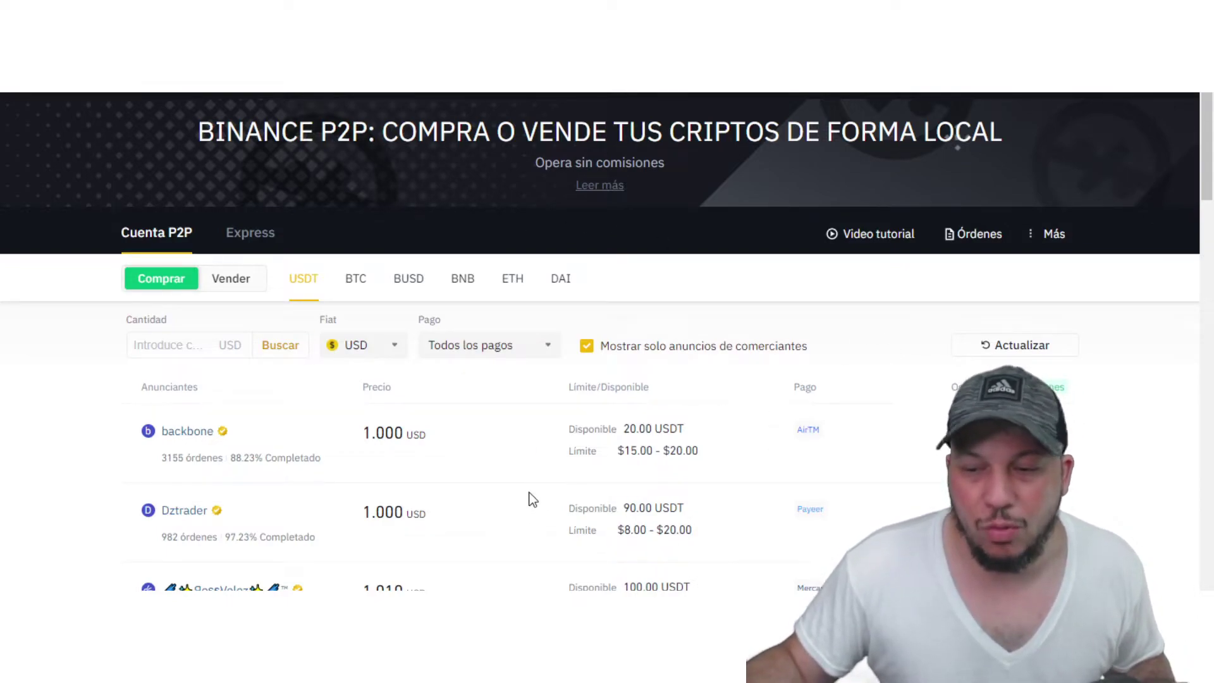
scroll(540, 487, down, 1)
scroll(548, 487, up, 1)
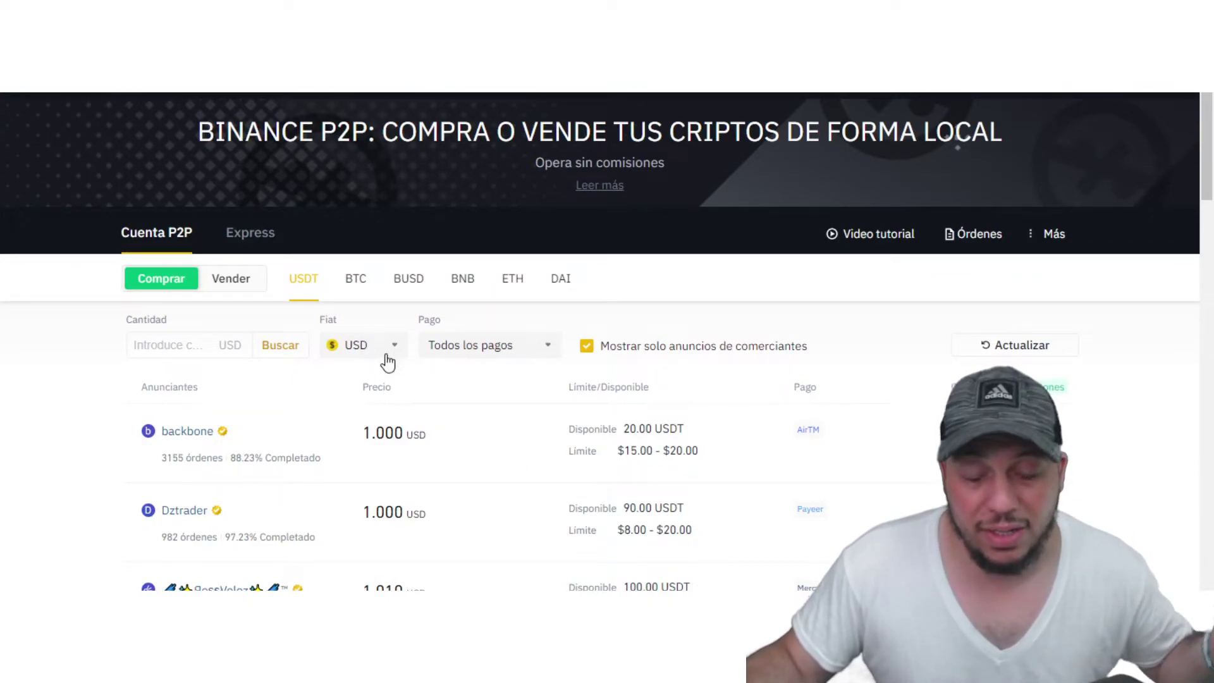
scroll(347, 442, down, 2)
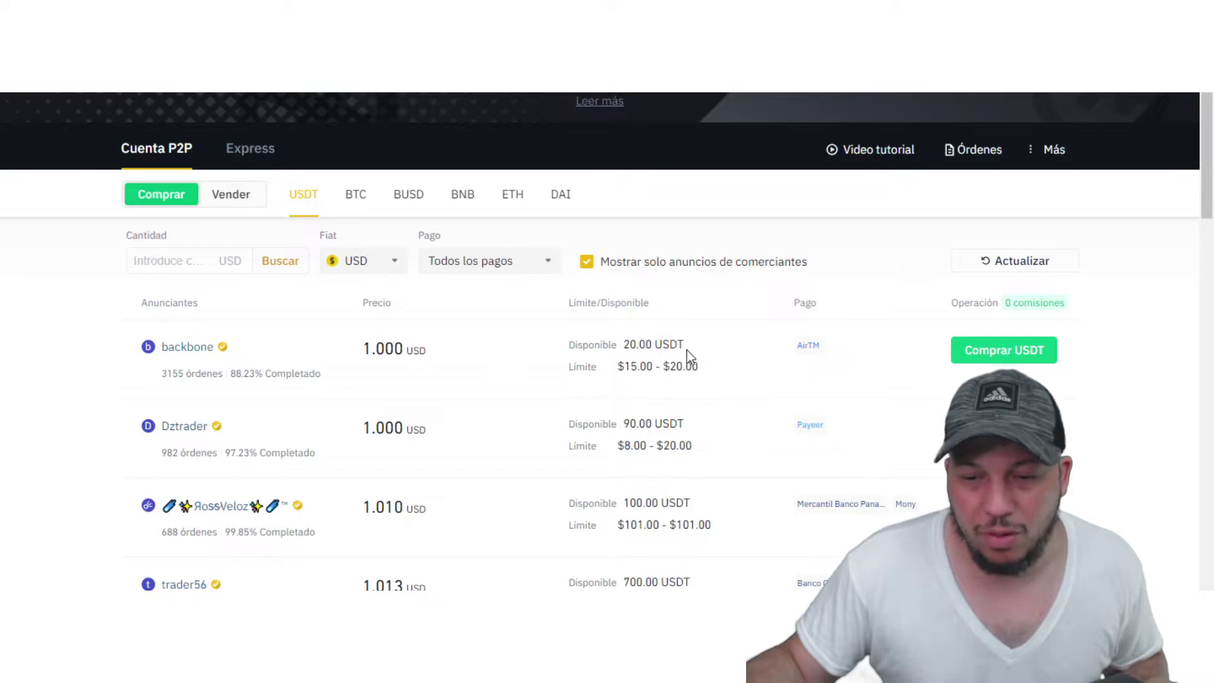
scroll(684, 353, down, 2)
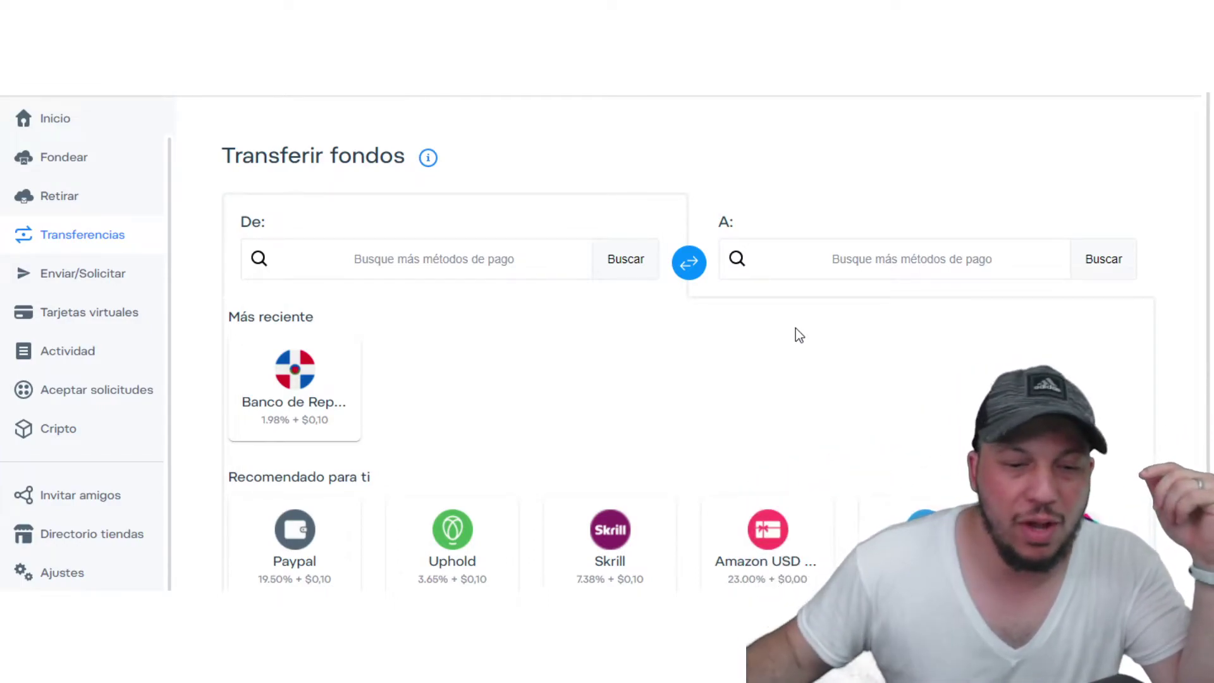
Examine the recent, recommended and popular payment methods and their fees on the Transferir fondos page.
scroll(783, 335, down, 2)
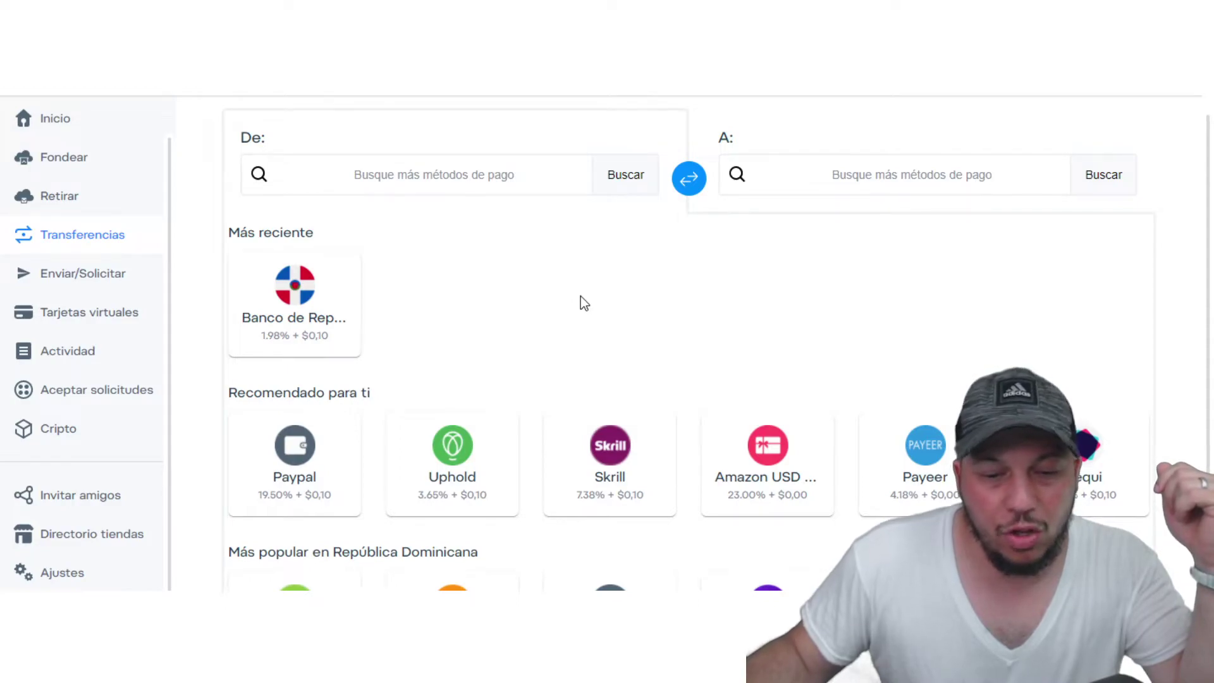
scroll(580, 296, up, 2)
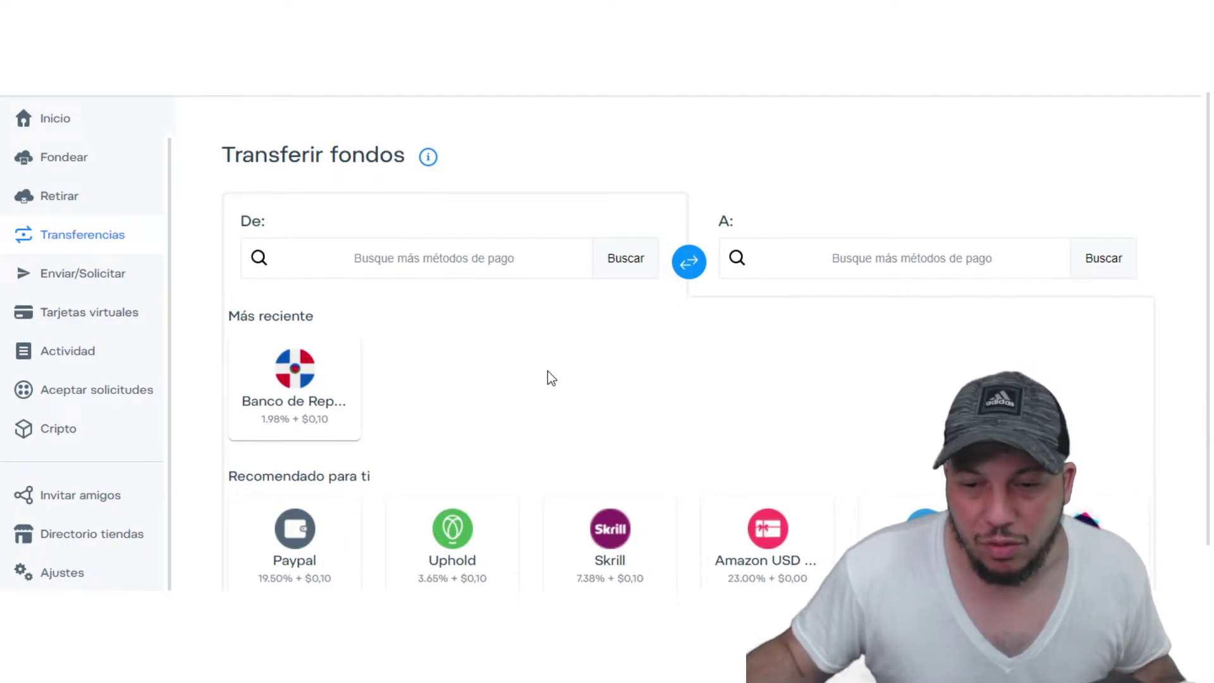
scroll(548, 372, down, 2)
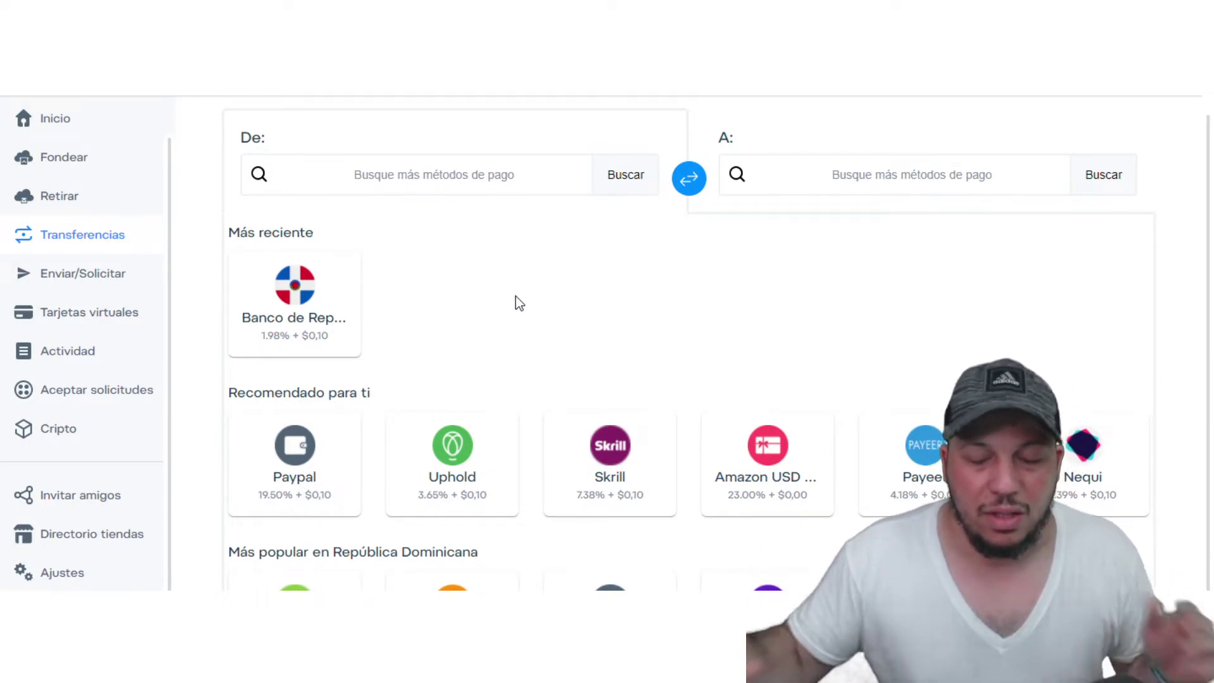
scroll(639, 304, up, 2)
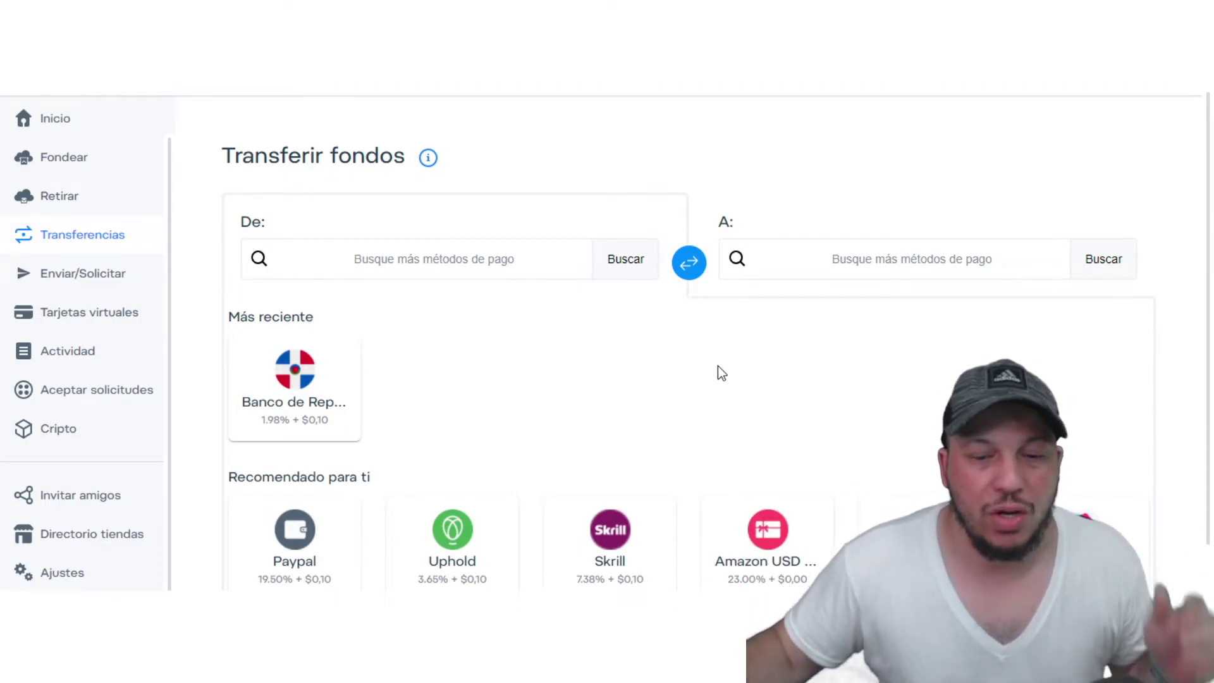
scroll(712, 365, down, 2)
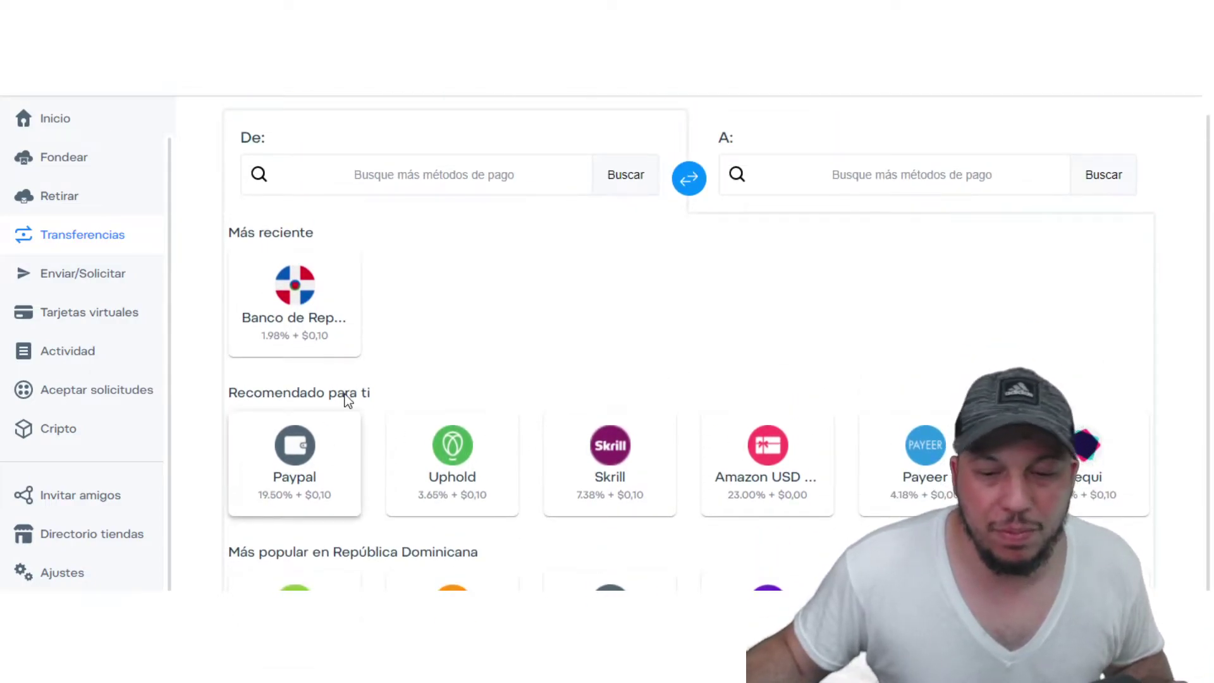
scroll(443, 386, down, 2)
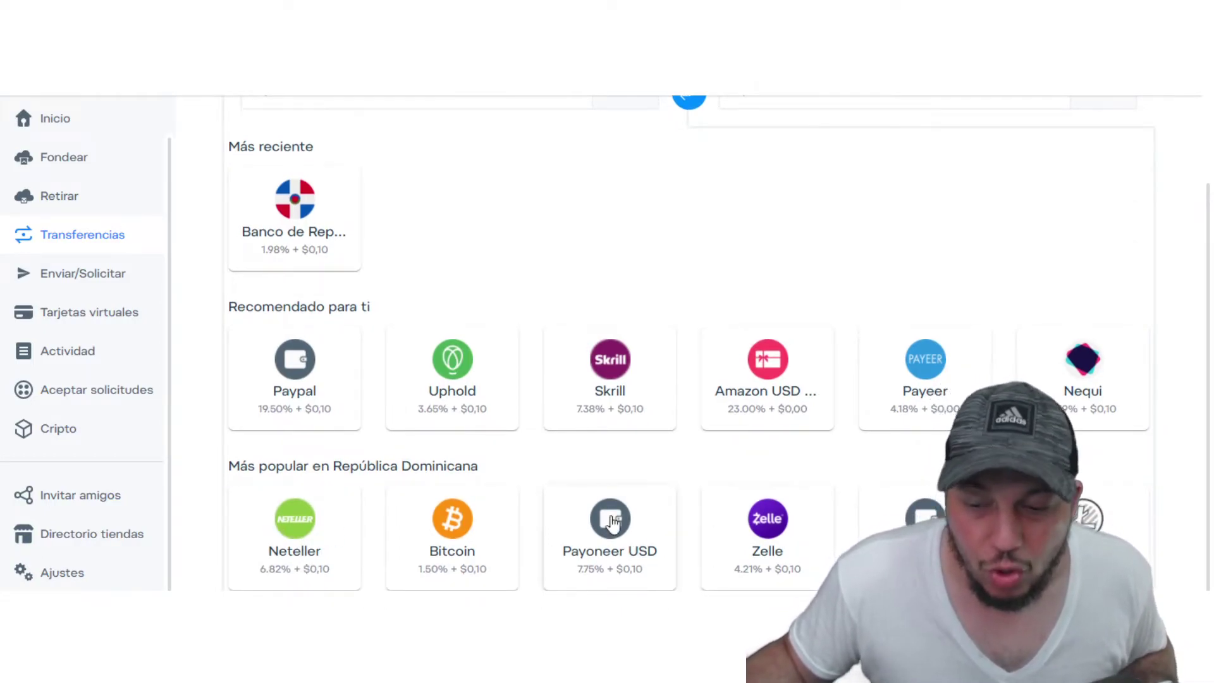
scroll(681, 335, up, 3)
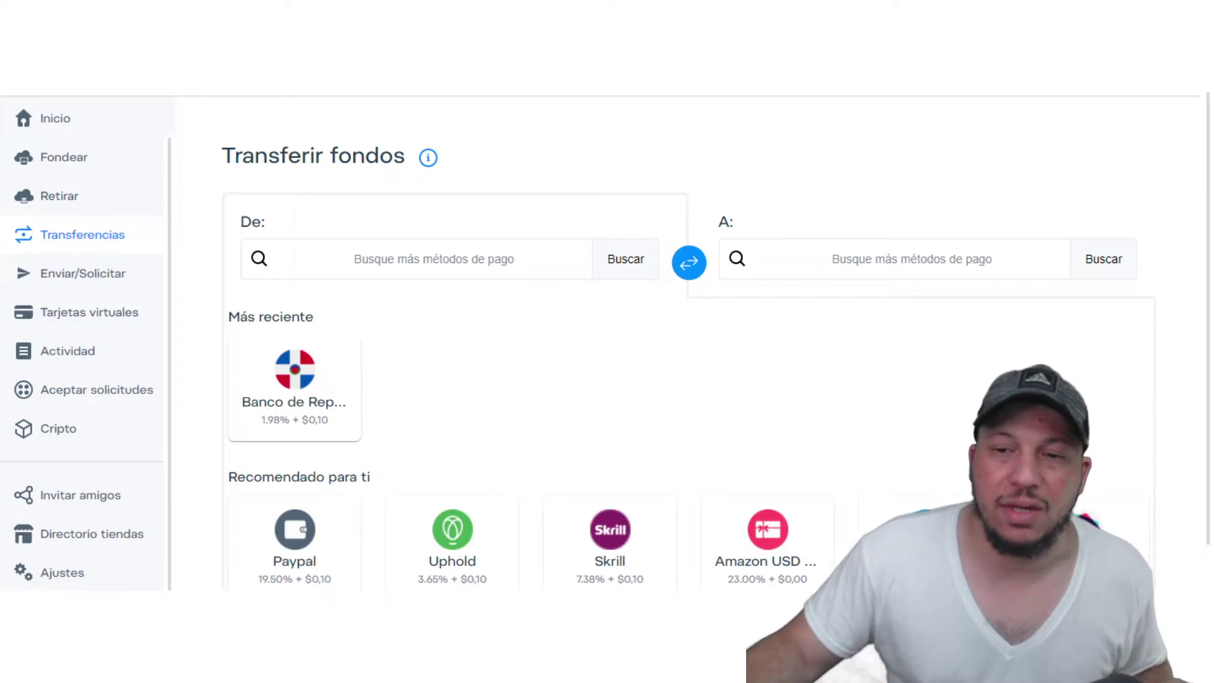
Switch back to the Binance P2P page and filter the USDT purchase offers by PayPal as payment method.
key(ctrl+Tab)
scroll(460, 380, down, 1)
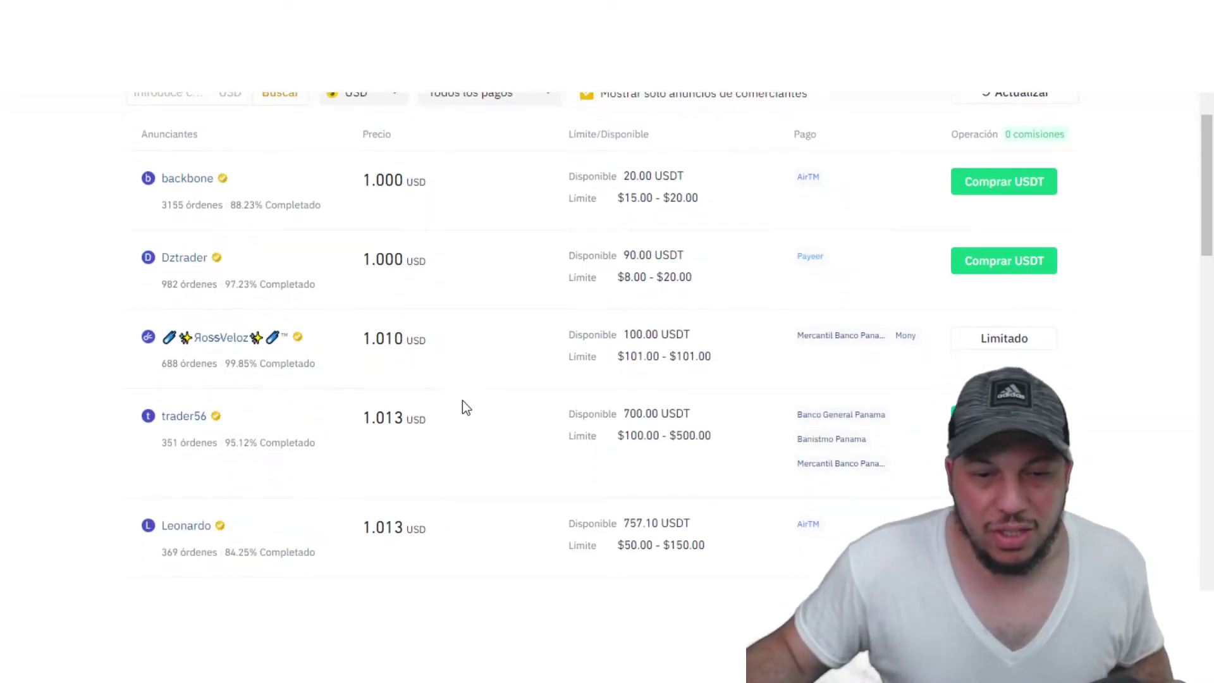
scroll(464, 442, up, 4)
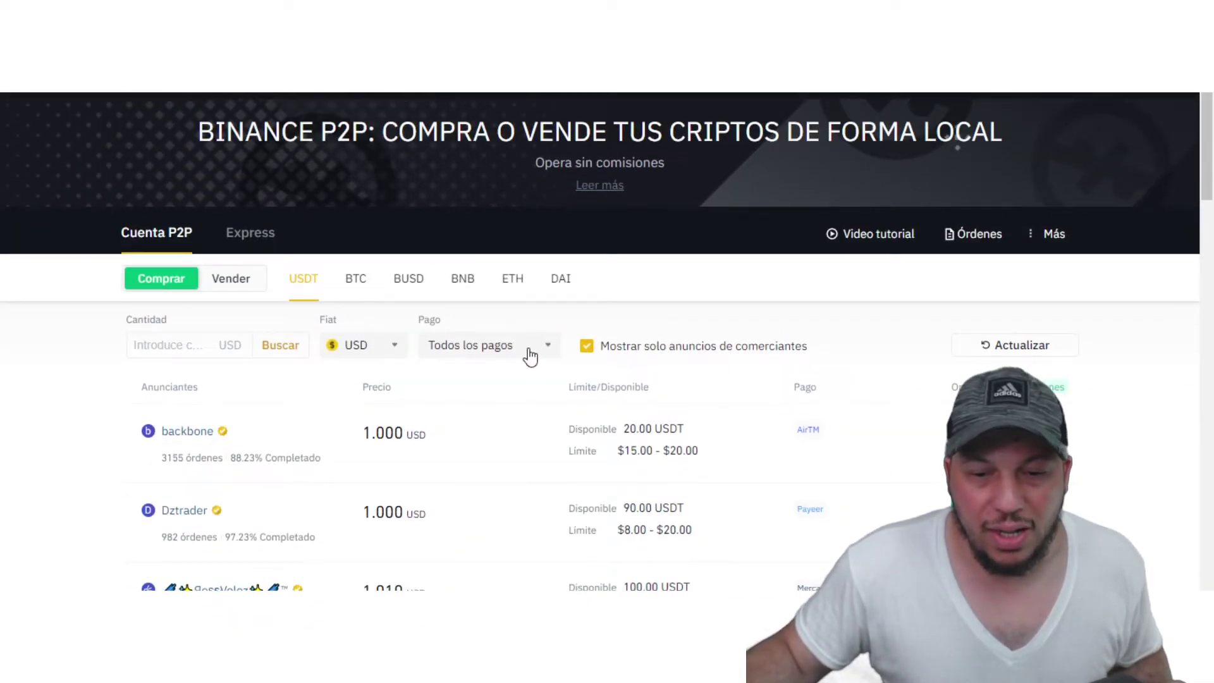
click(527, 349)
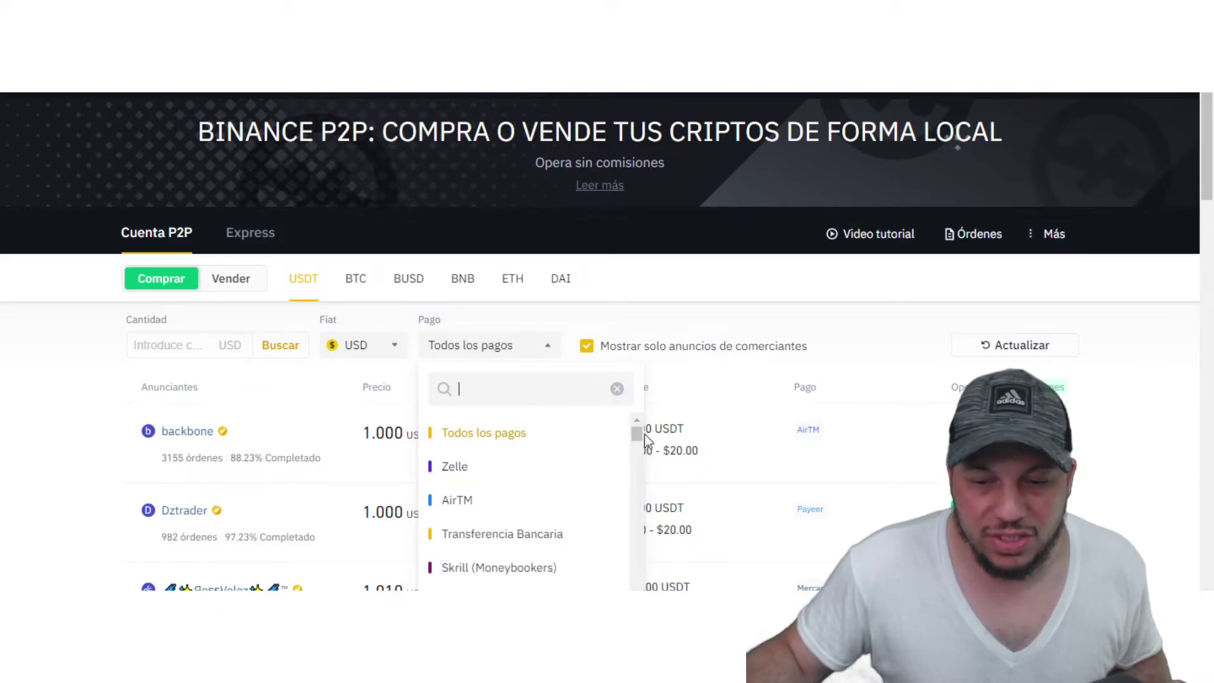
scroll(625, 442, down, 1)
scroll(531, 482, down, 2)
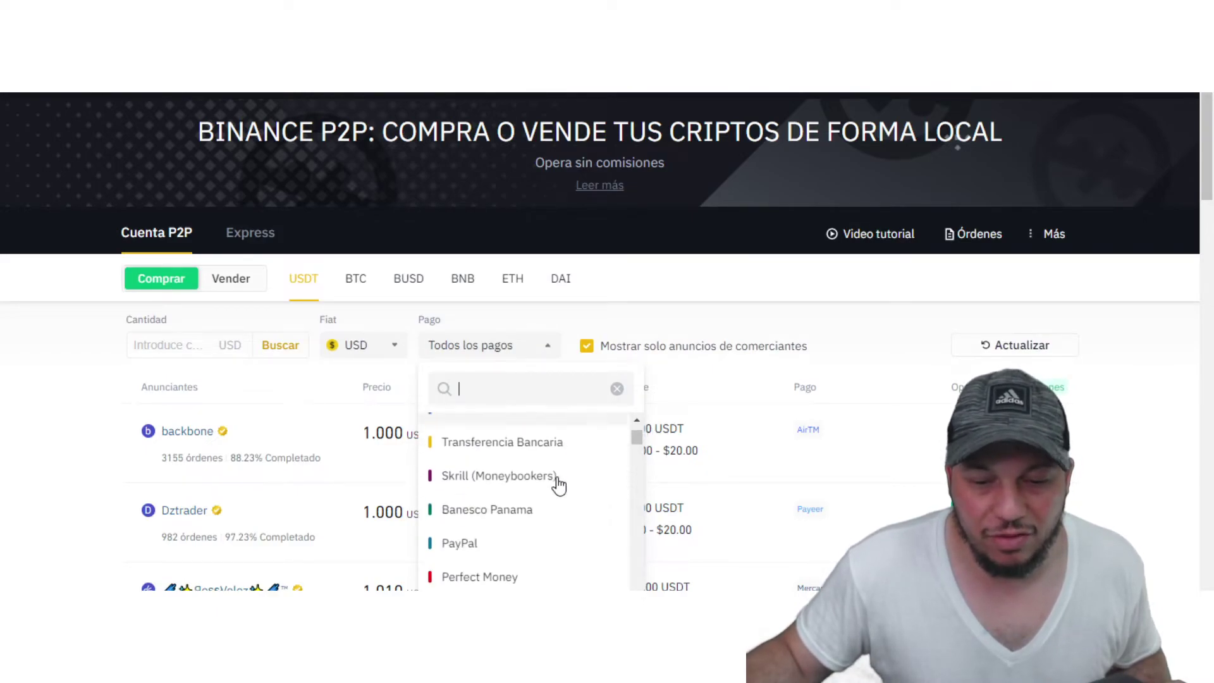
click(538, 531)
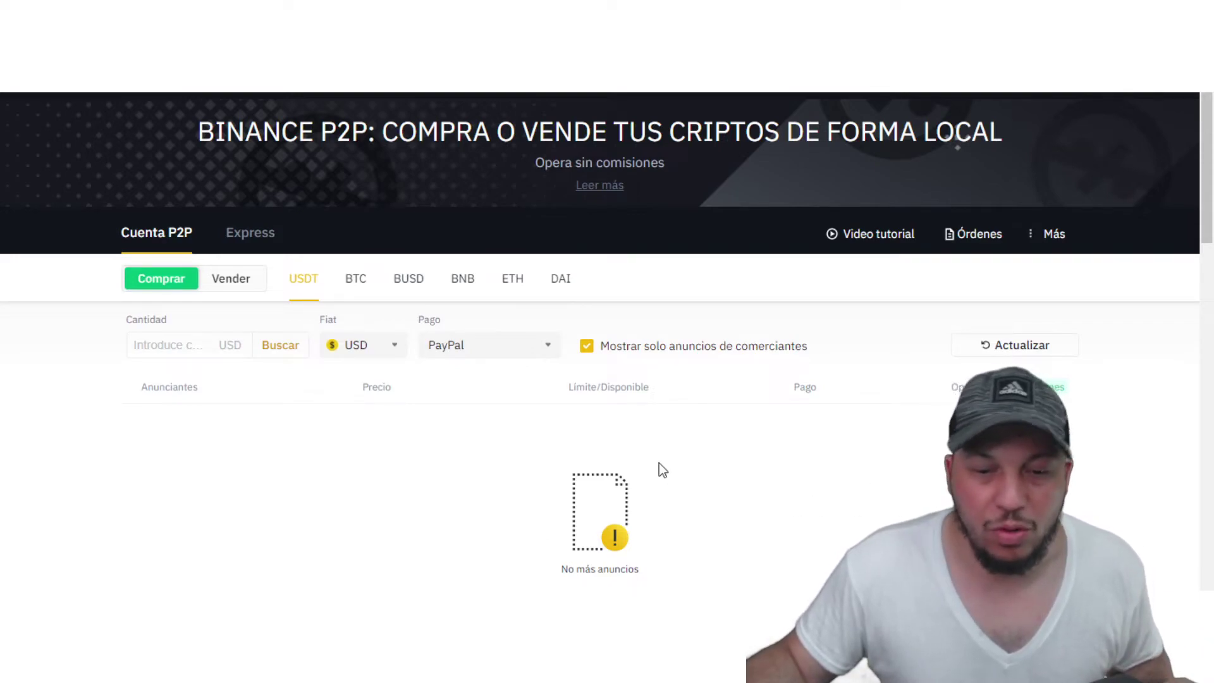
Look through the payment methods offered for buying USDT in USD, from PayPal down to the banks at the end of the list.
click(548, 354)
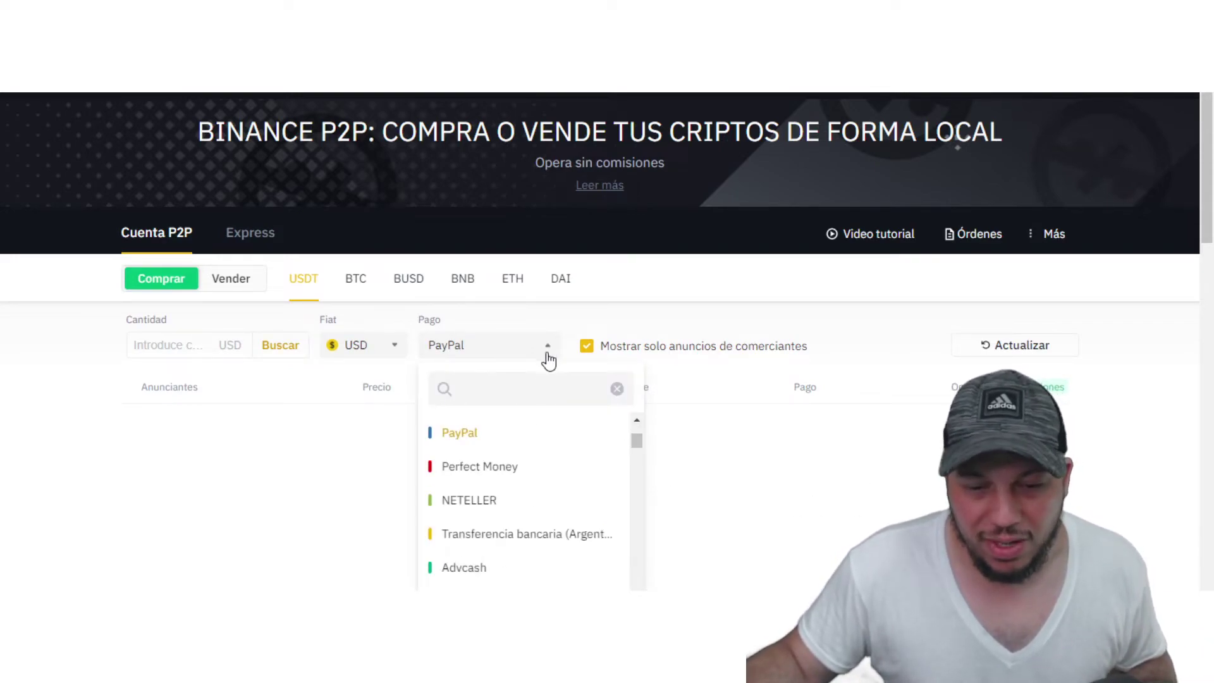
scroll(524, 487, down, 2)
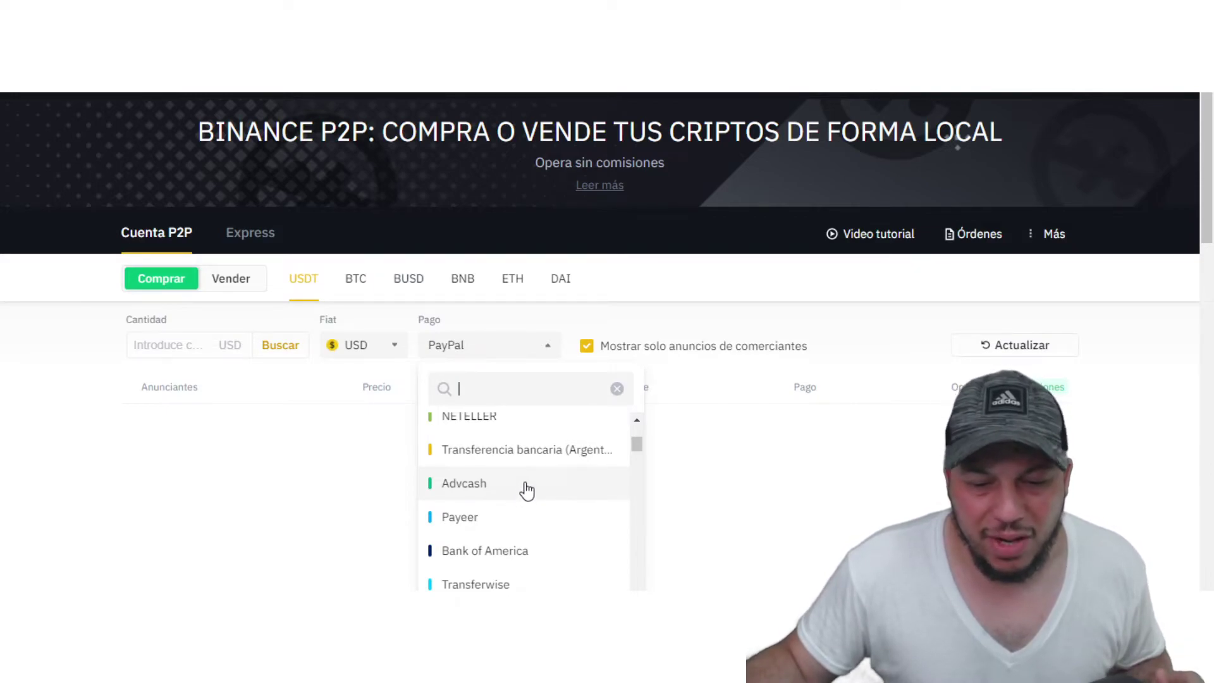
scroll(527, 490, down, 2)
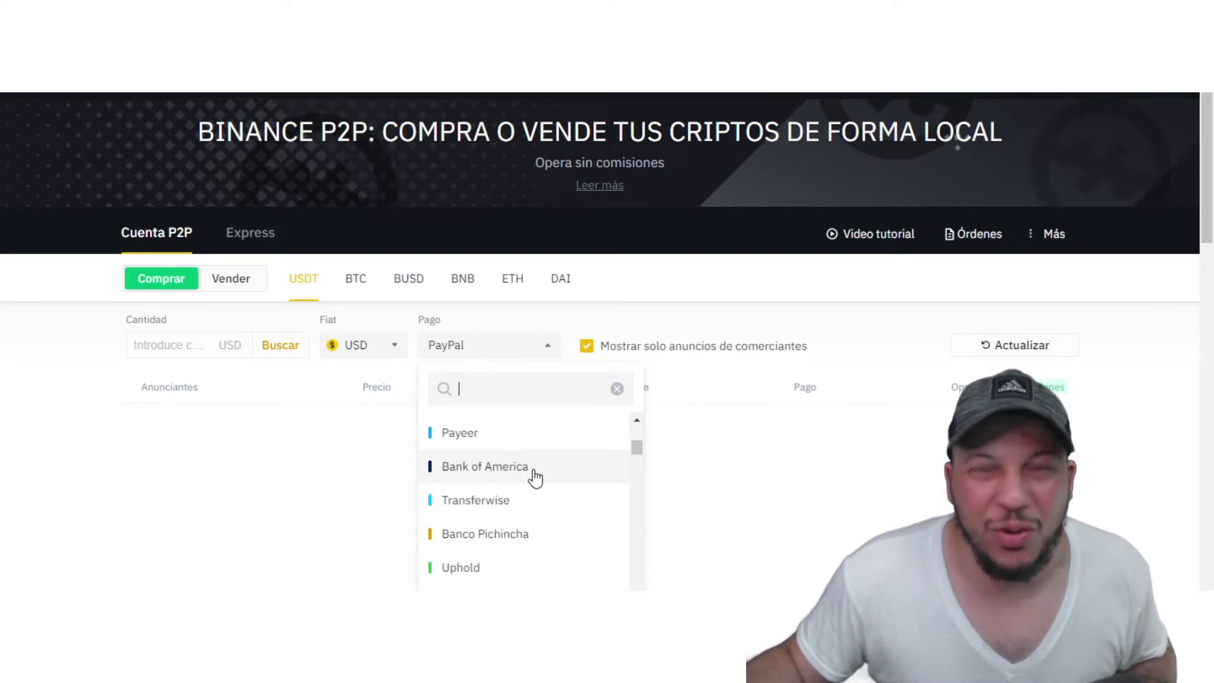
scroll(544, 476, down, 1)
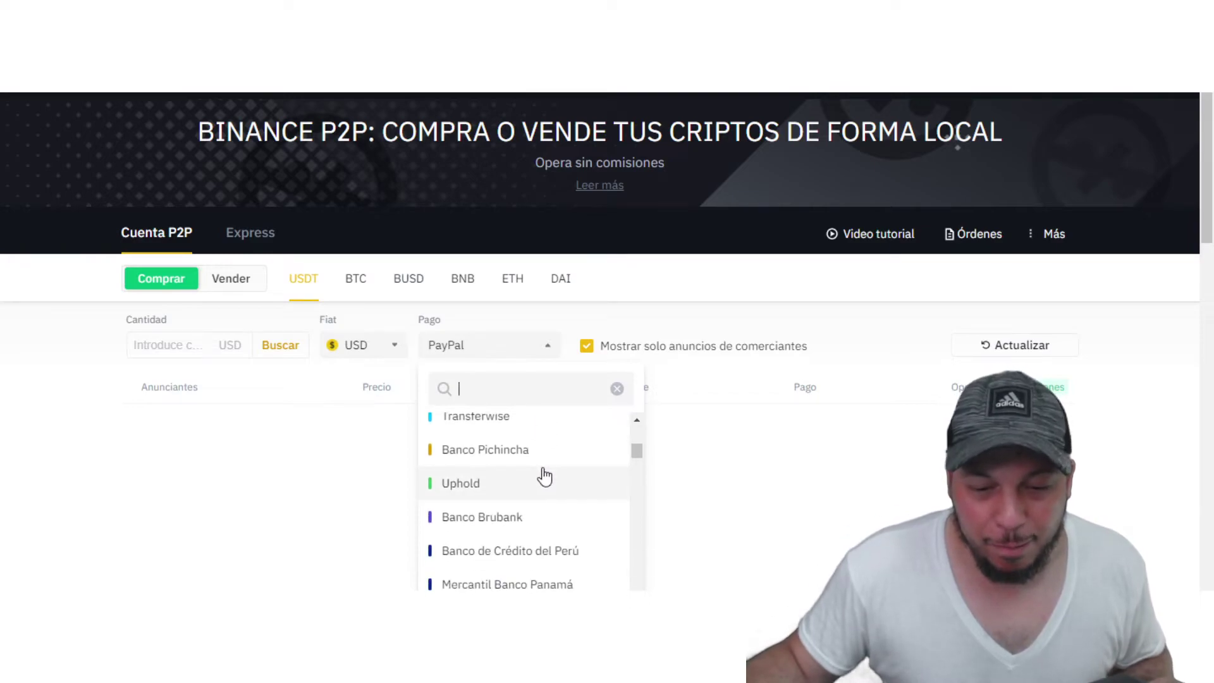
scroll(550, 485, down, 2)
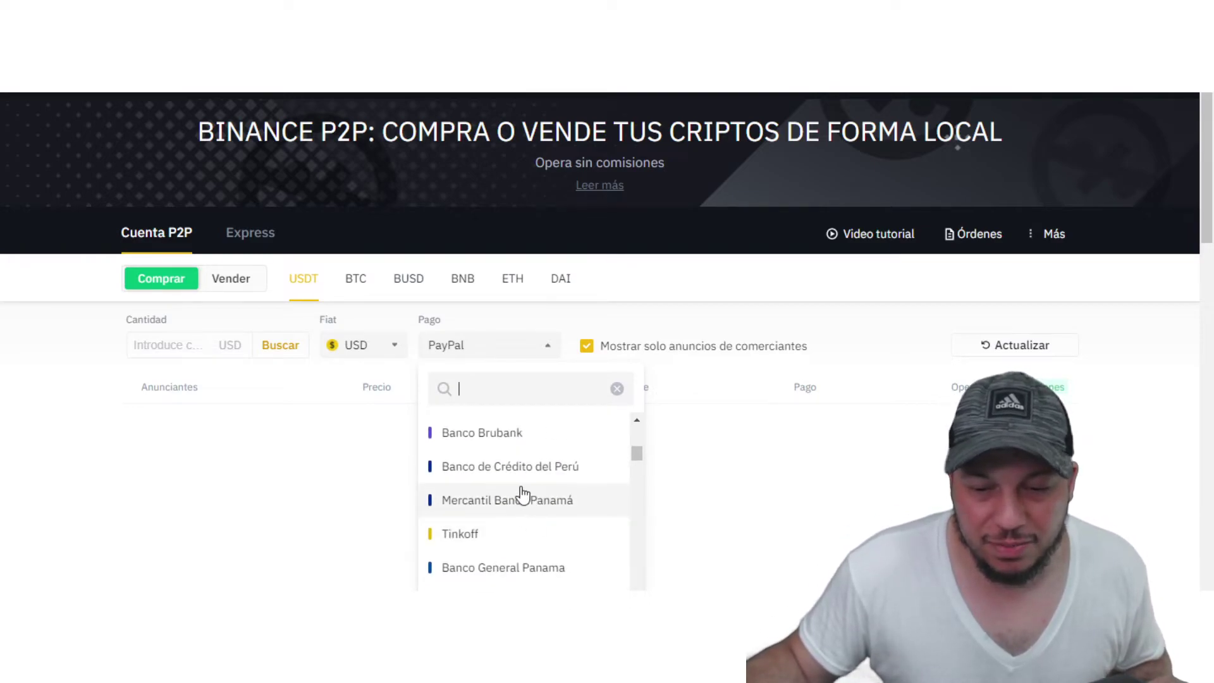
scroll(590, 477, down, 1)
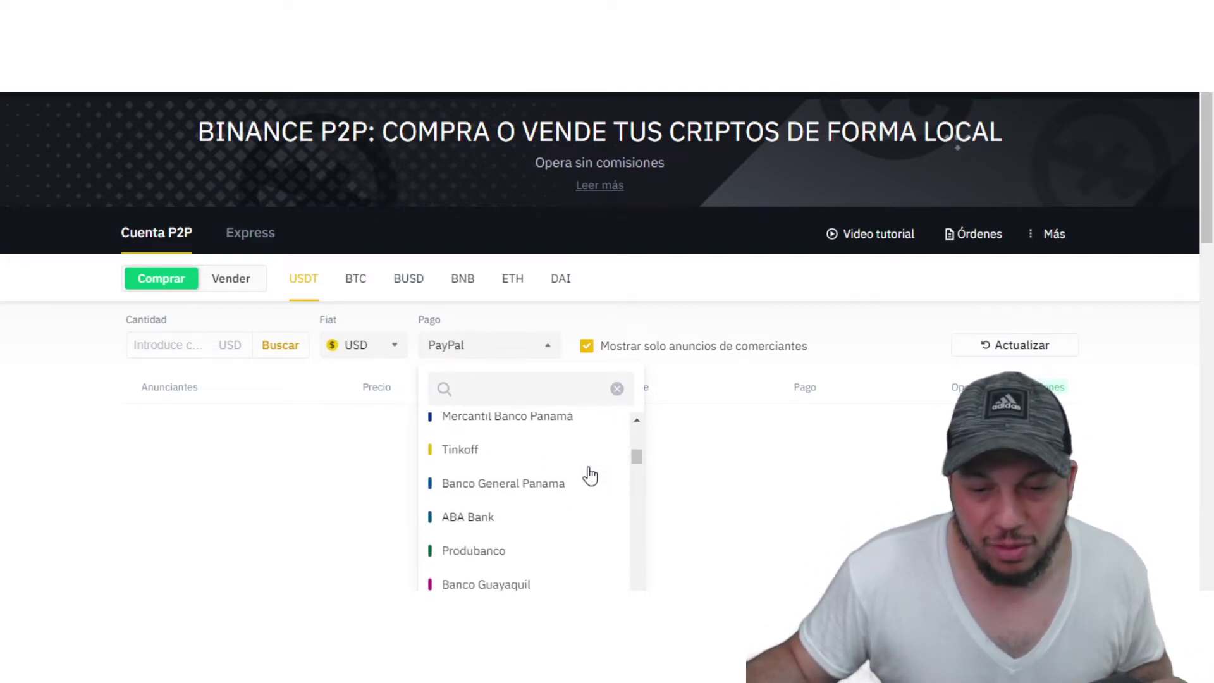
scroll(579, 477, down, 1)
scroll(580, 479, down, 2)
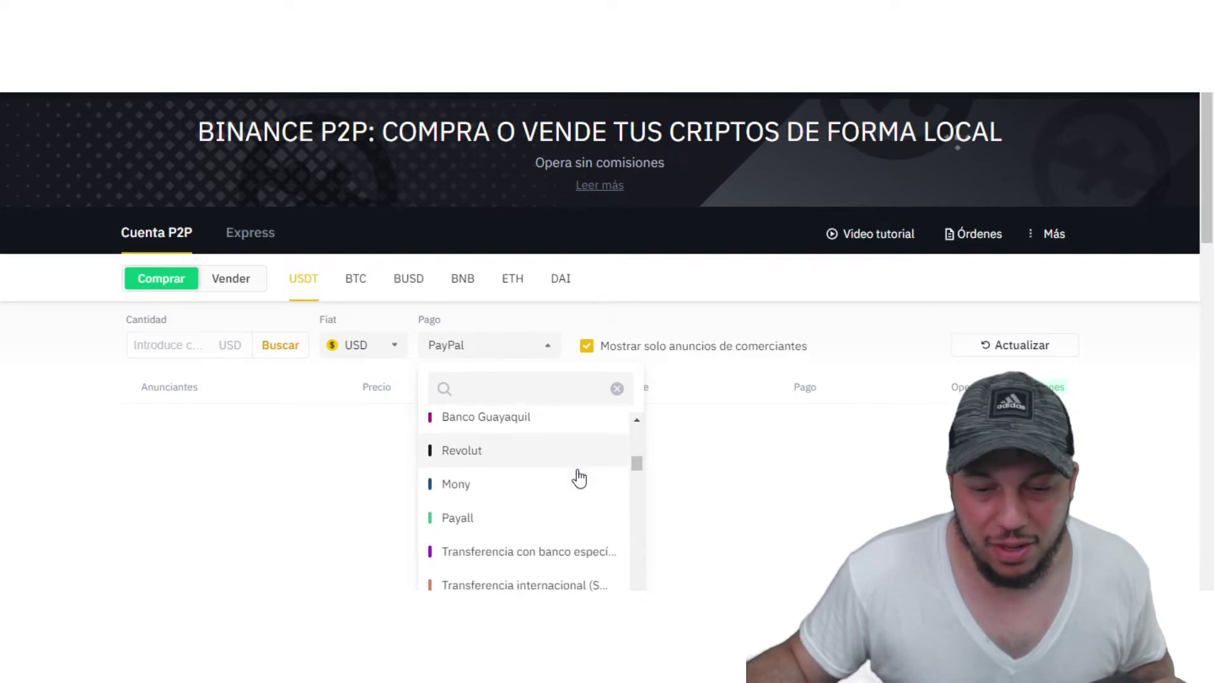
scroll(578, 484, down, 4)
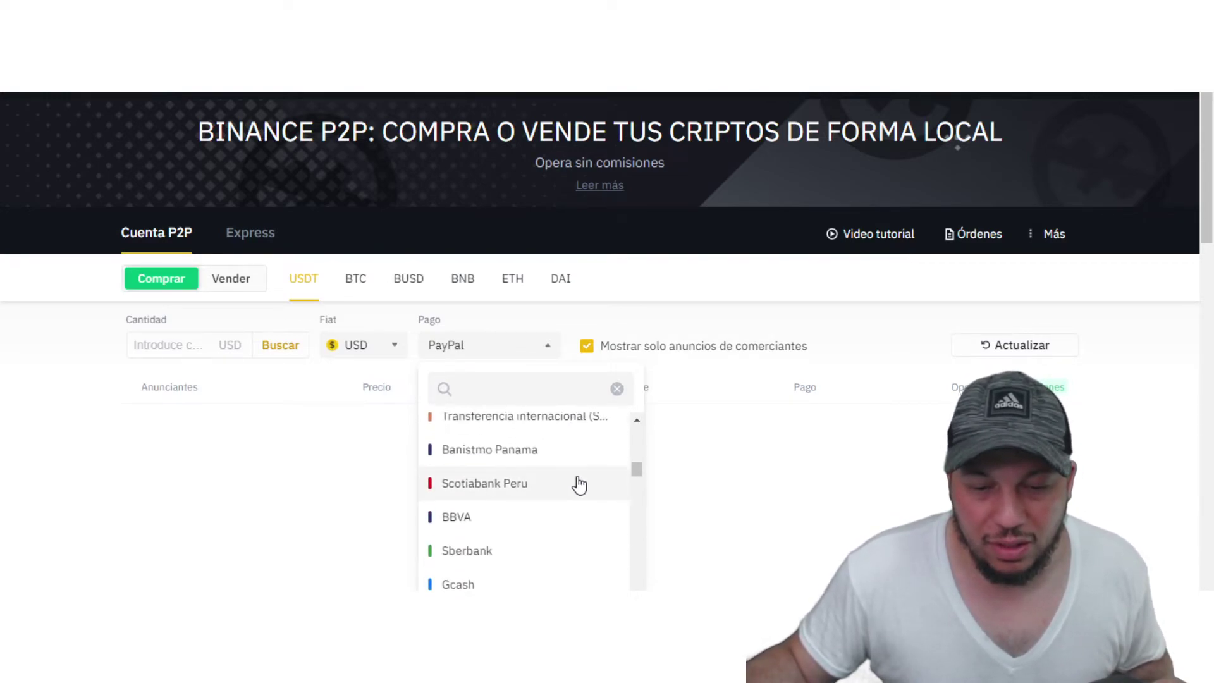
scroll(579, 484, down, 2)
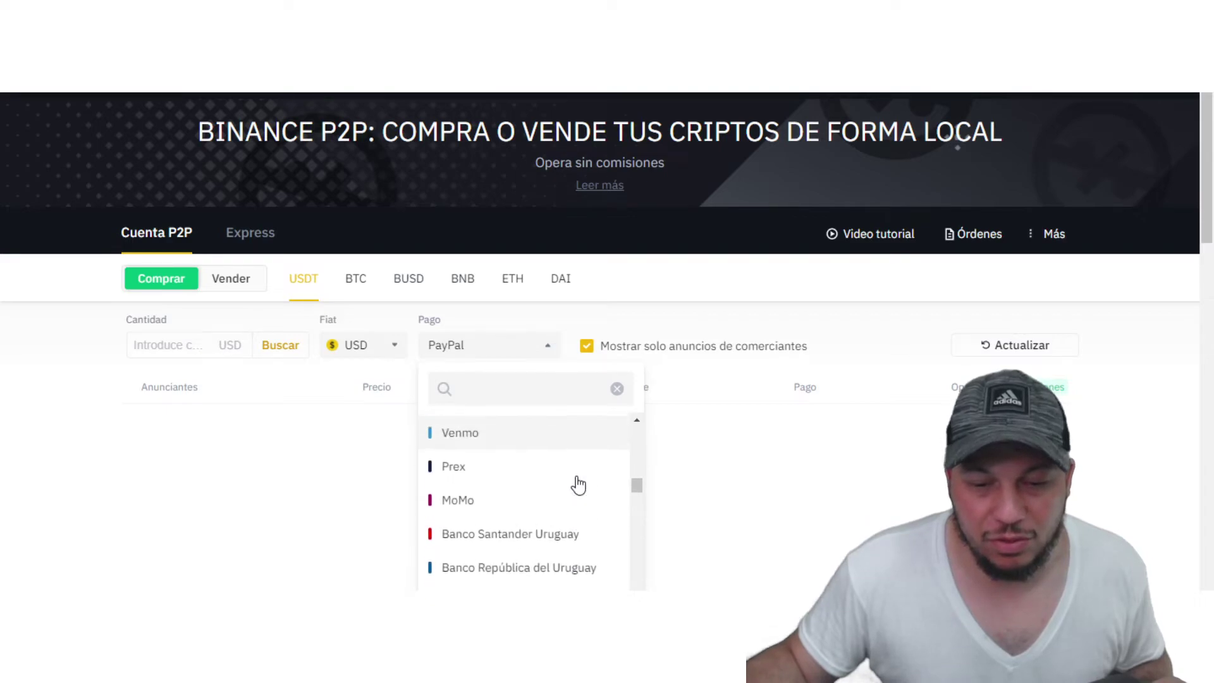
scroll(579, 484, down, 3)
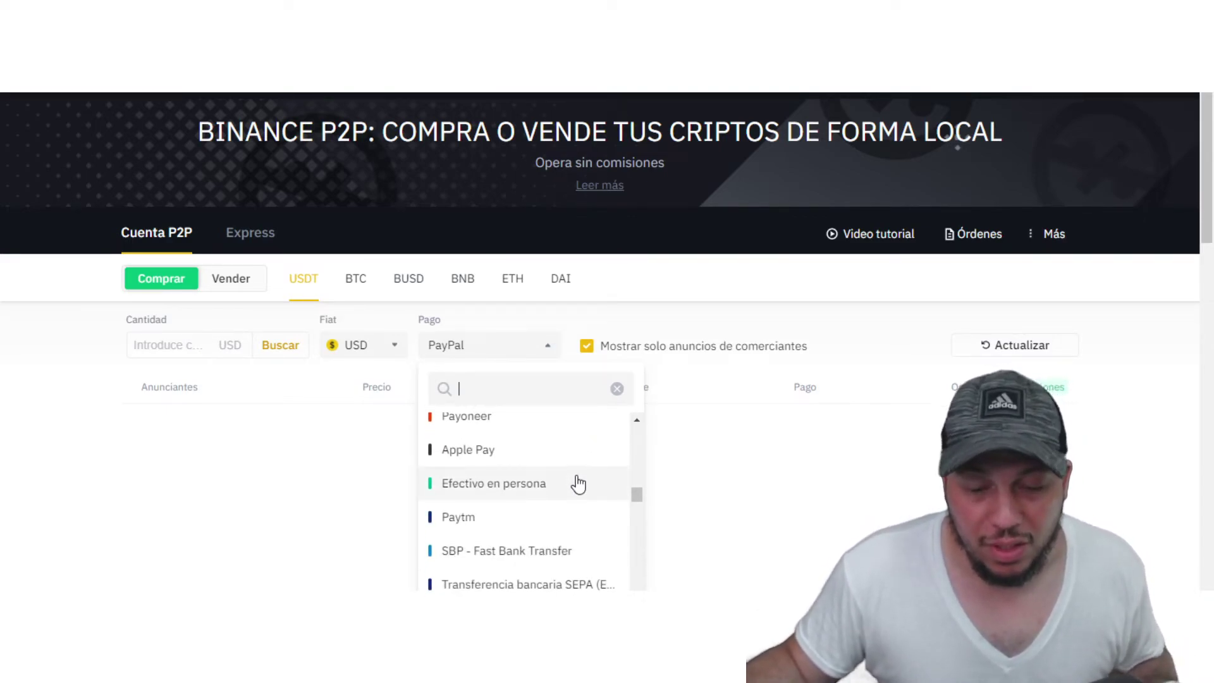
scroll(586, 468, down, 2)
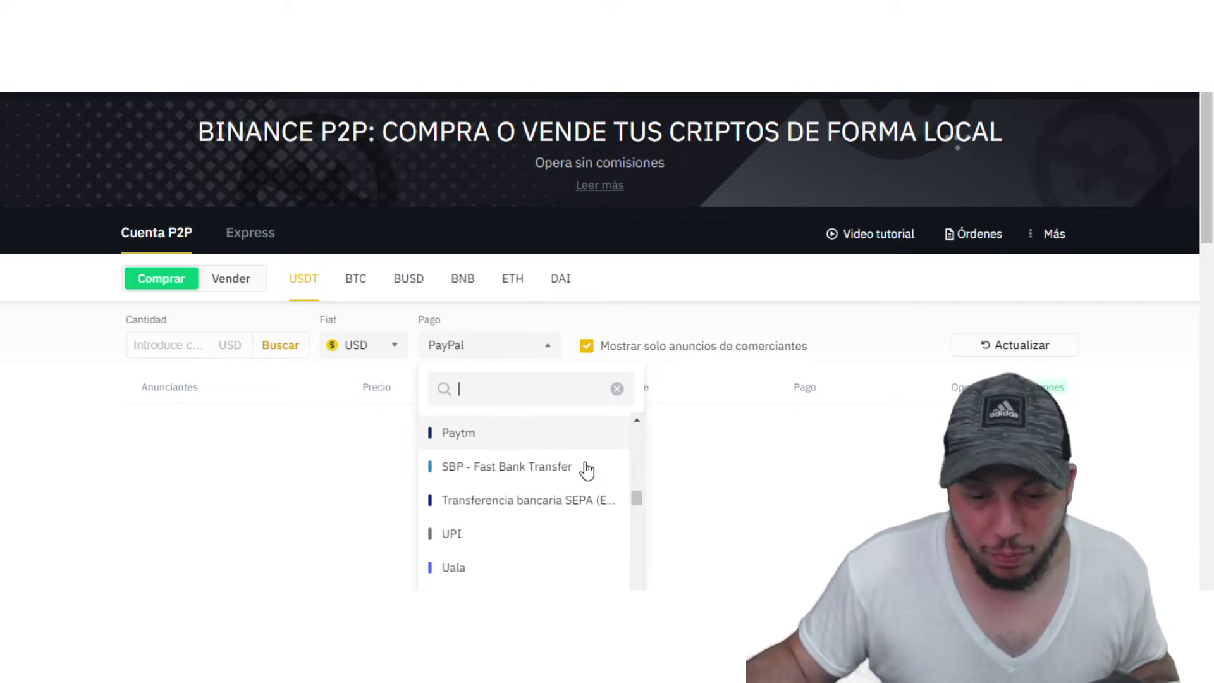
scroll(586, 470, down, 8)
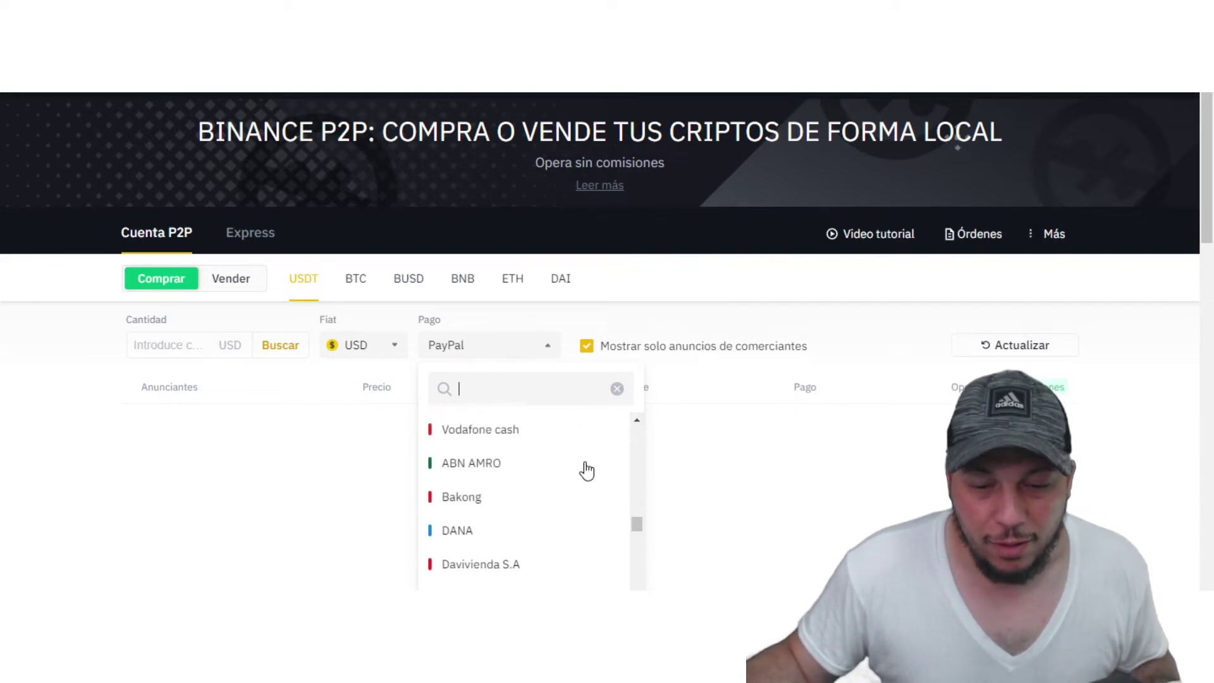
scroll(586, 470, down, 10)
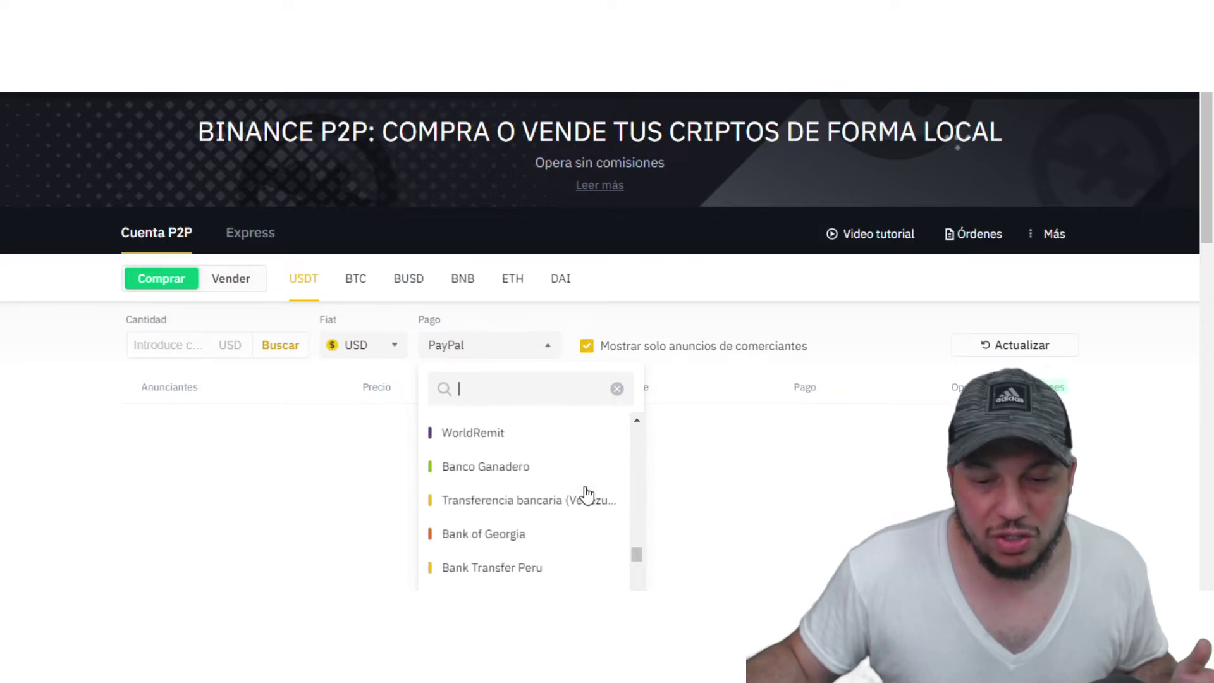
scroll(584, 495, down, 10)
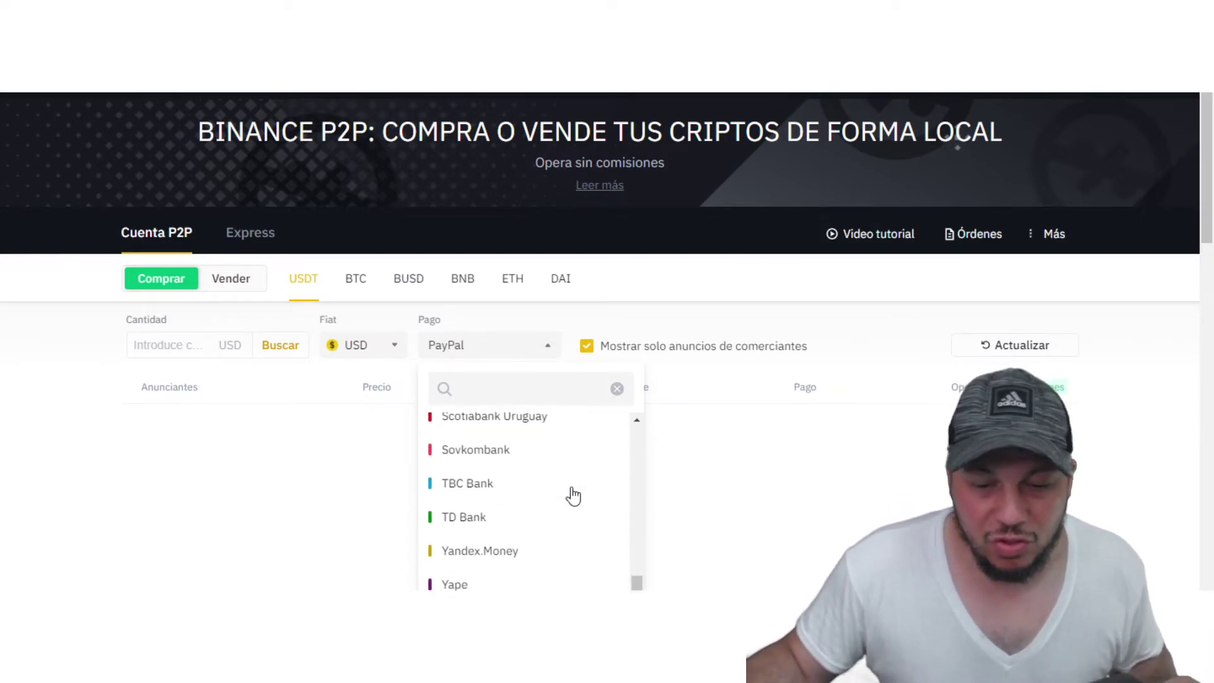
Filter the USDT purchase offers by Skrill (Moneybookers) and enter 10 USD as the amount.
drag(636, 582, 631, 402)
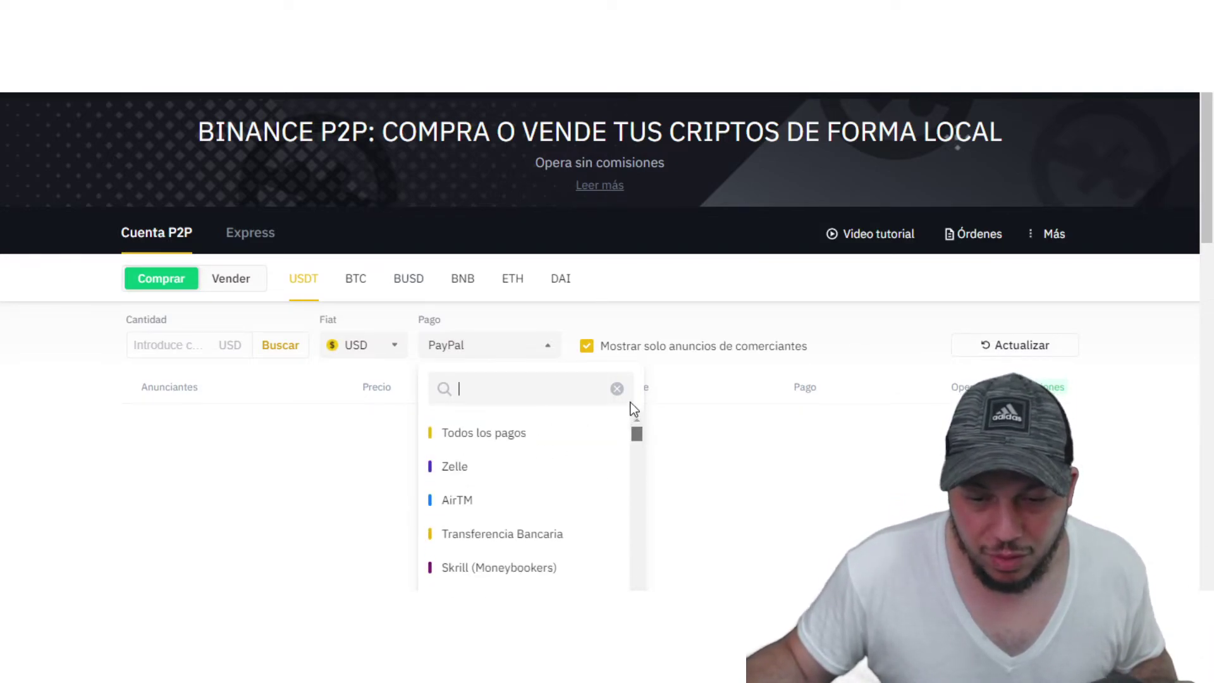
scroll(558, 498, down, 2)
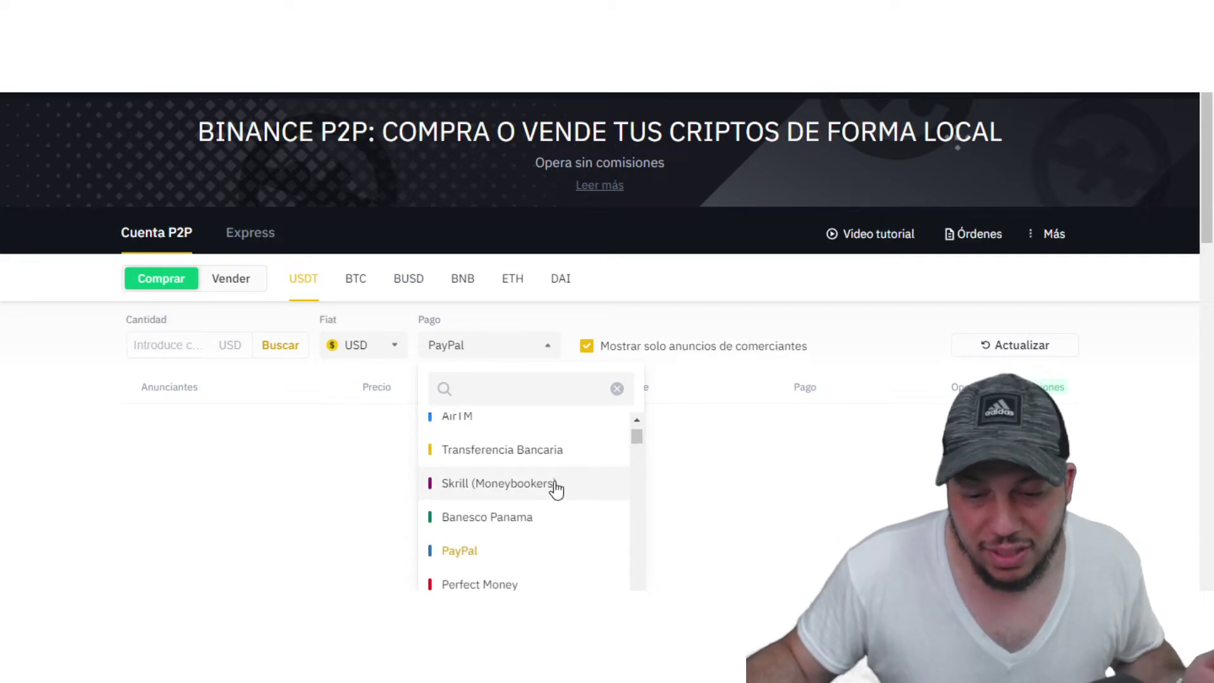
click(557, 487)
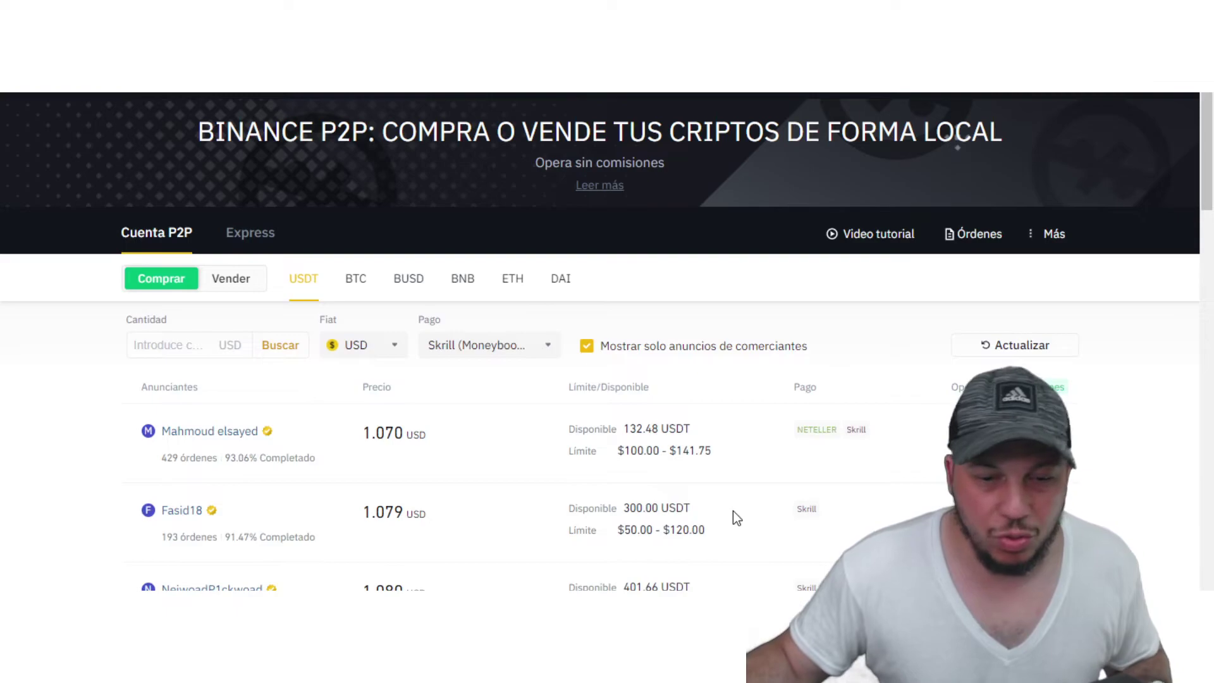
scroll(735, 515, down, 1)
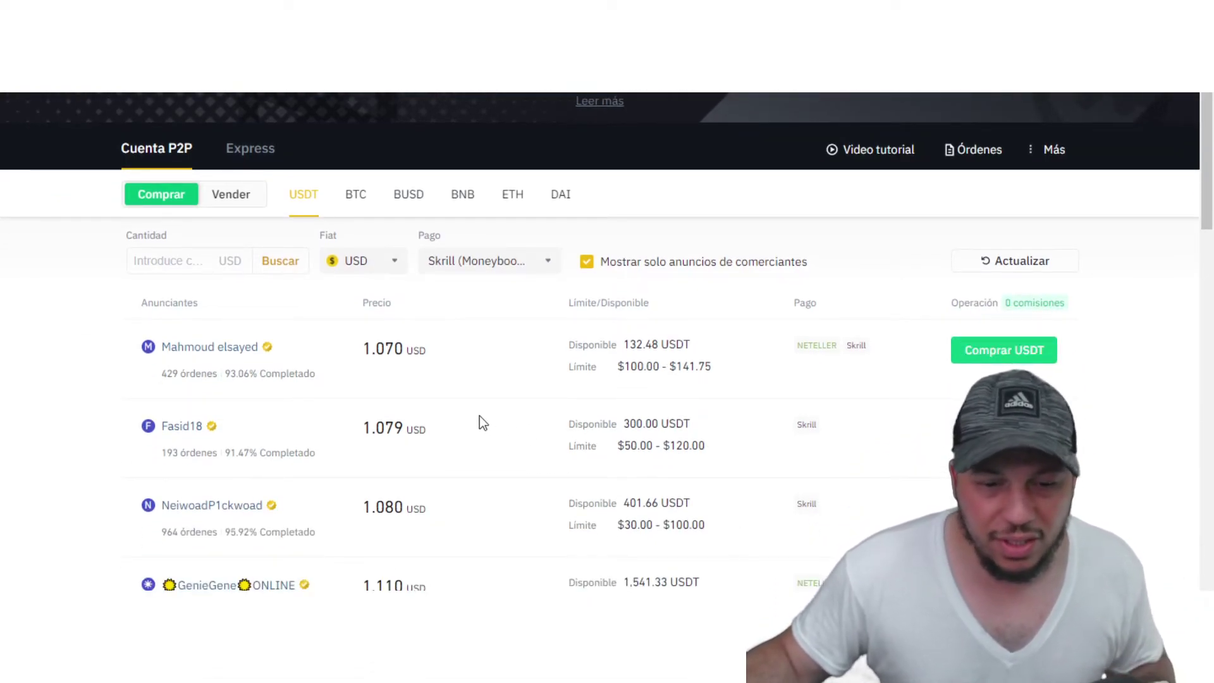
click(174, 263)
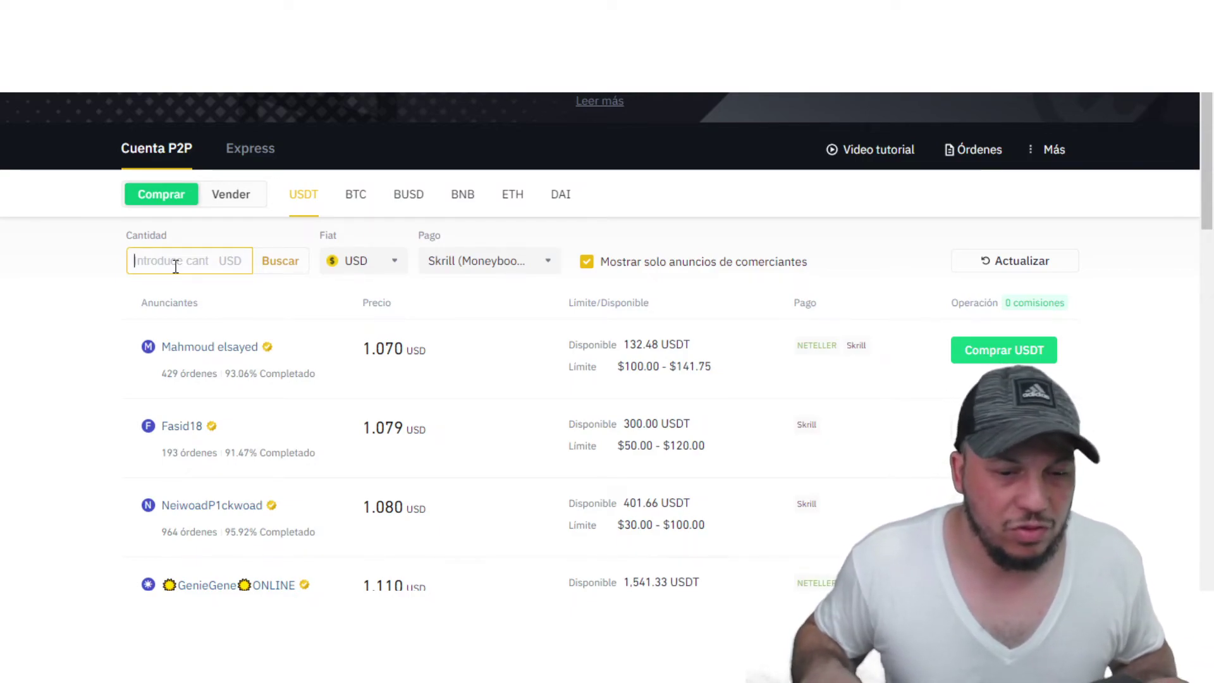
text(10)
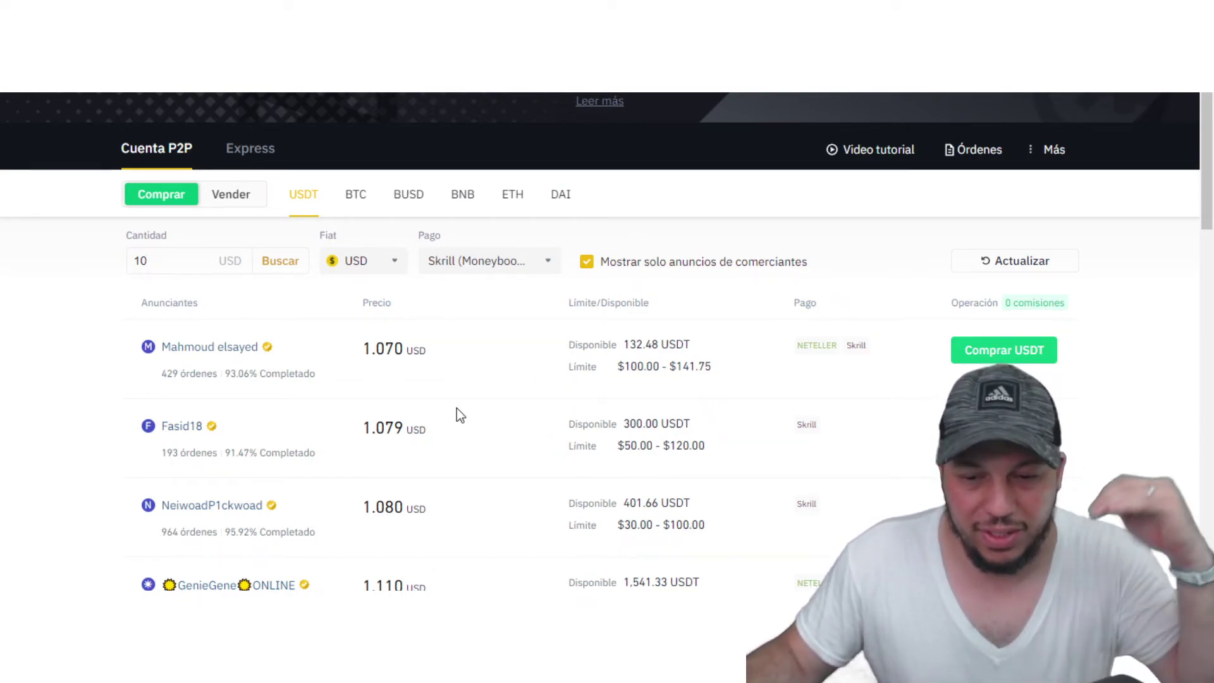
Compare the prices, available USDT, order limits and accepted payment methods of the merchants taking Skrill.
scroll(468, 378, down, 2)
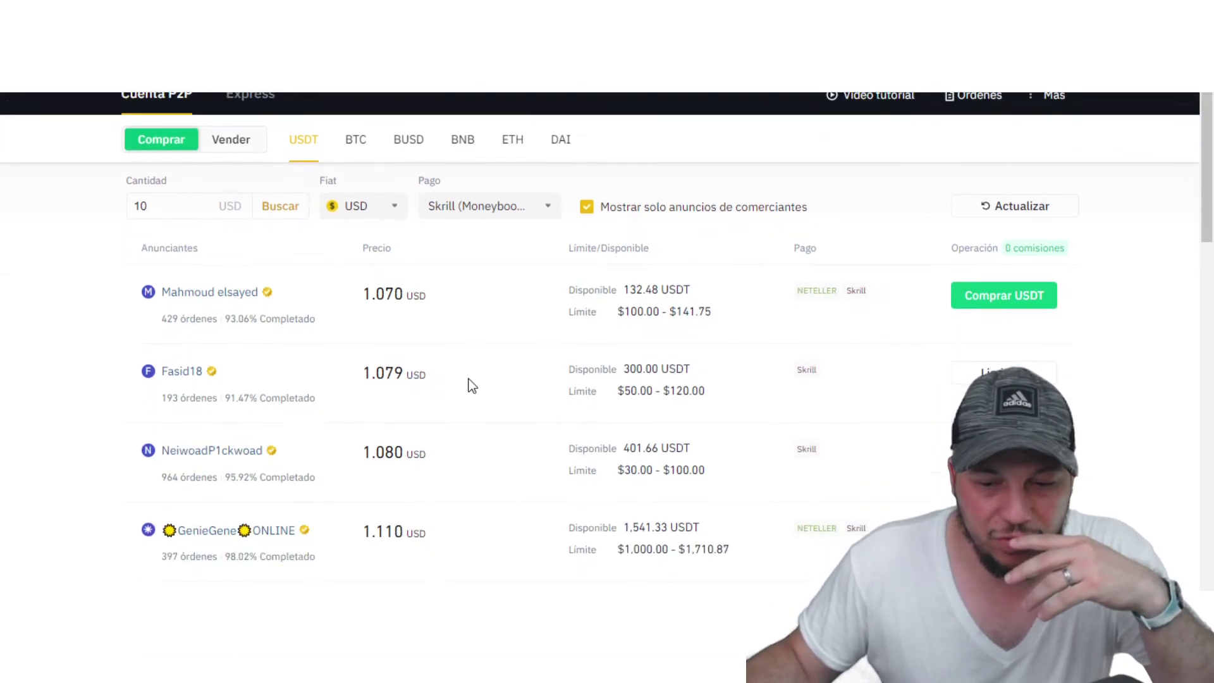
scroll(468, 378, down, 1)
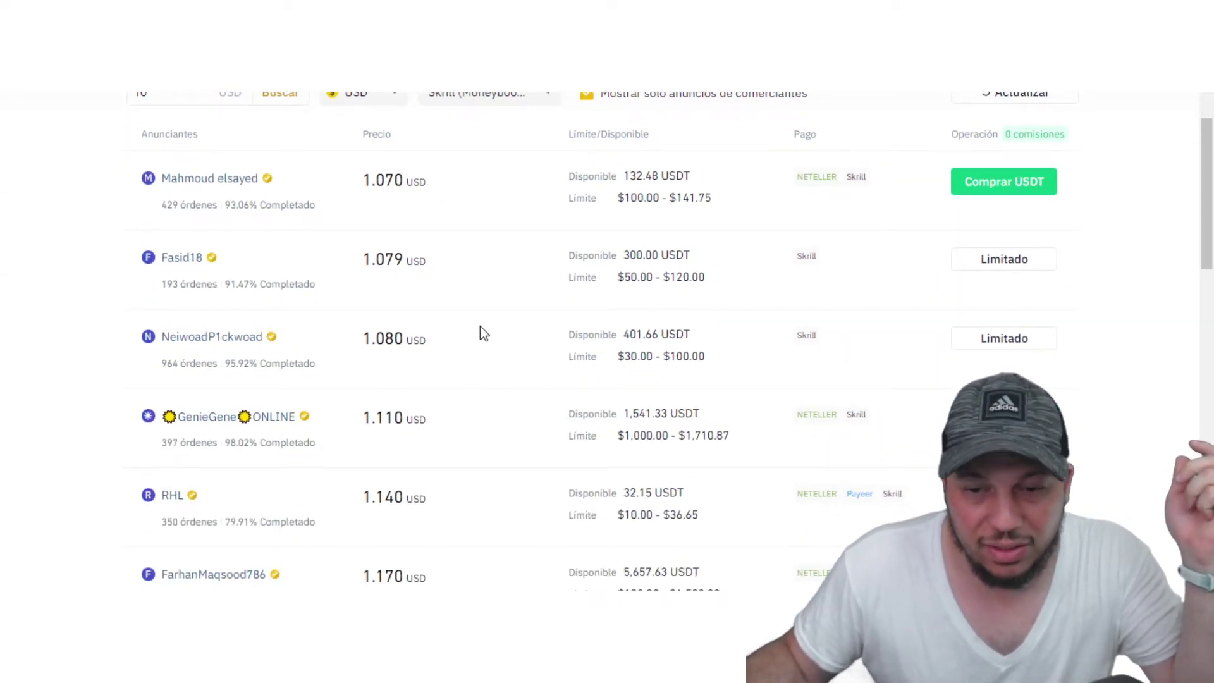
scroll(475, 379, up, 2)
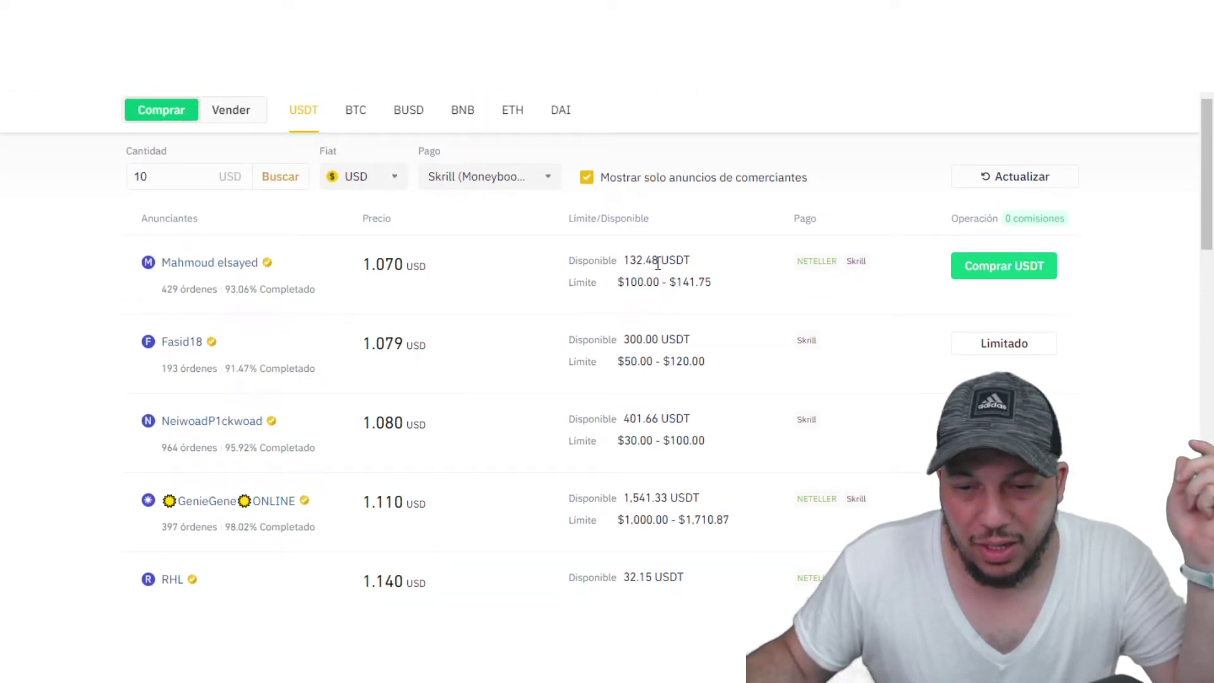
scroll(644, 276, down, 2)
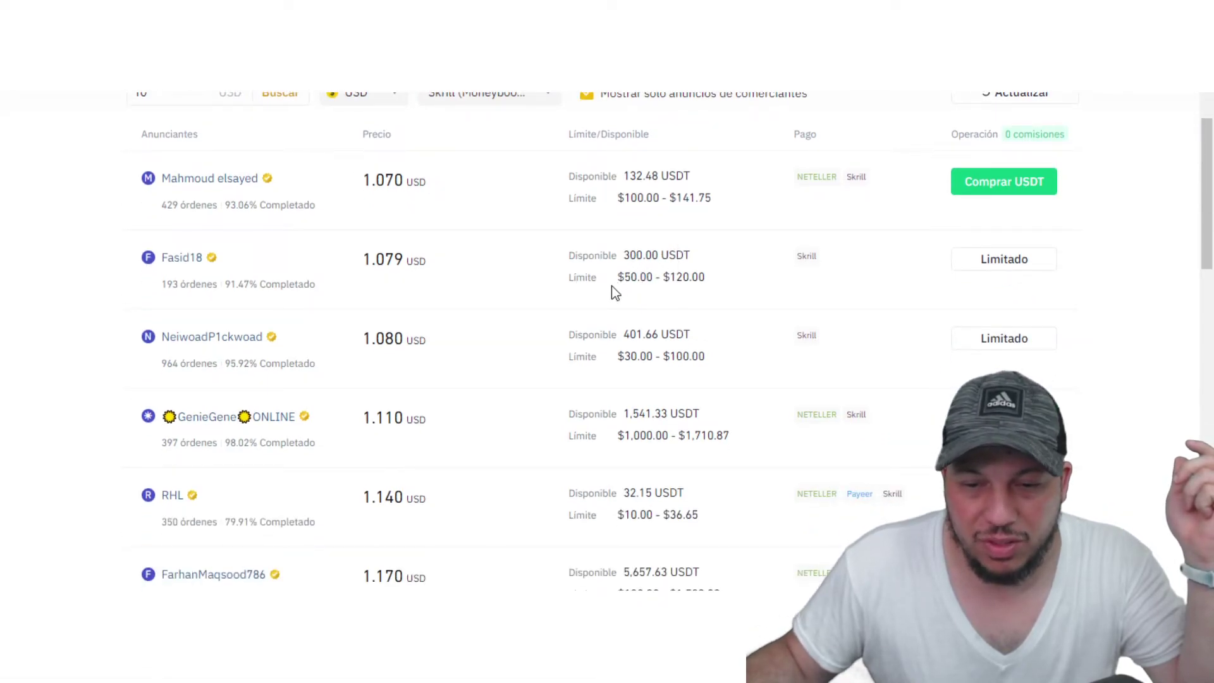
scroll(724, 283, down, 2)
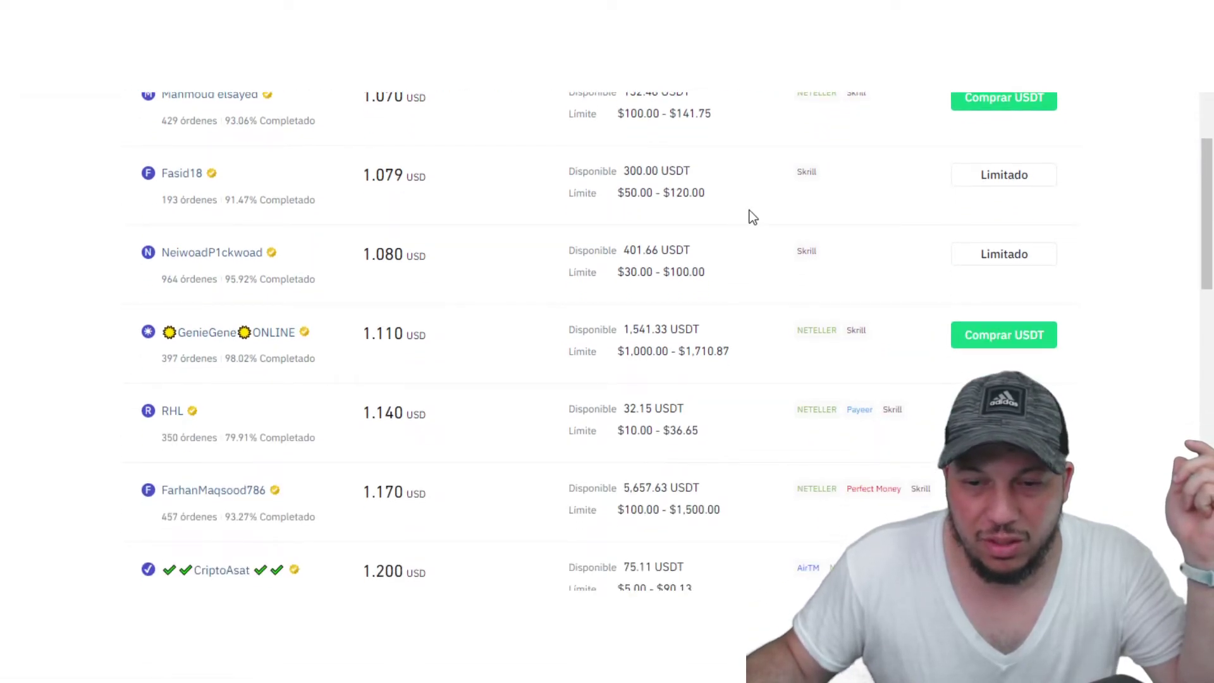
scroll(747, 293, down, 2)
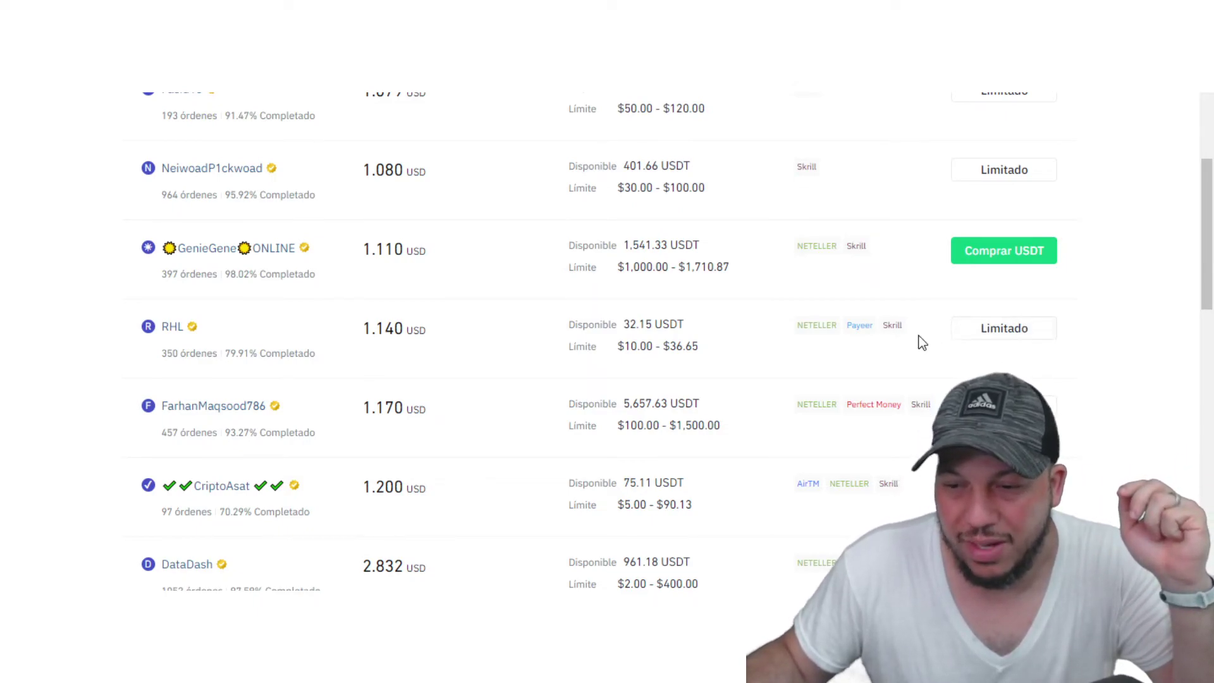
scroll(897, 374, up, 1)
scroll(899, 374, up, 2)
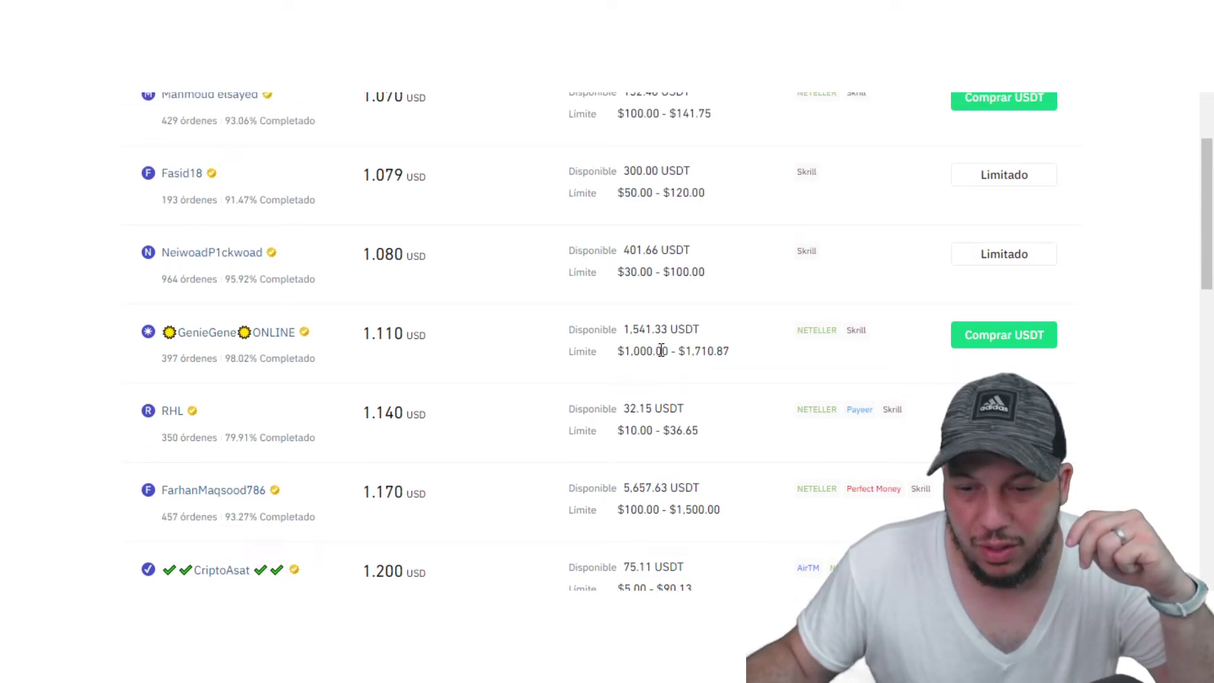
scroll(824, 378, up, 3)
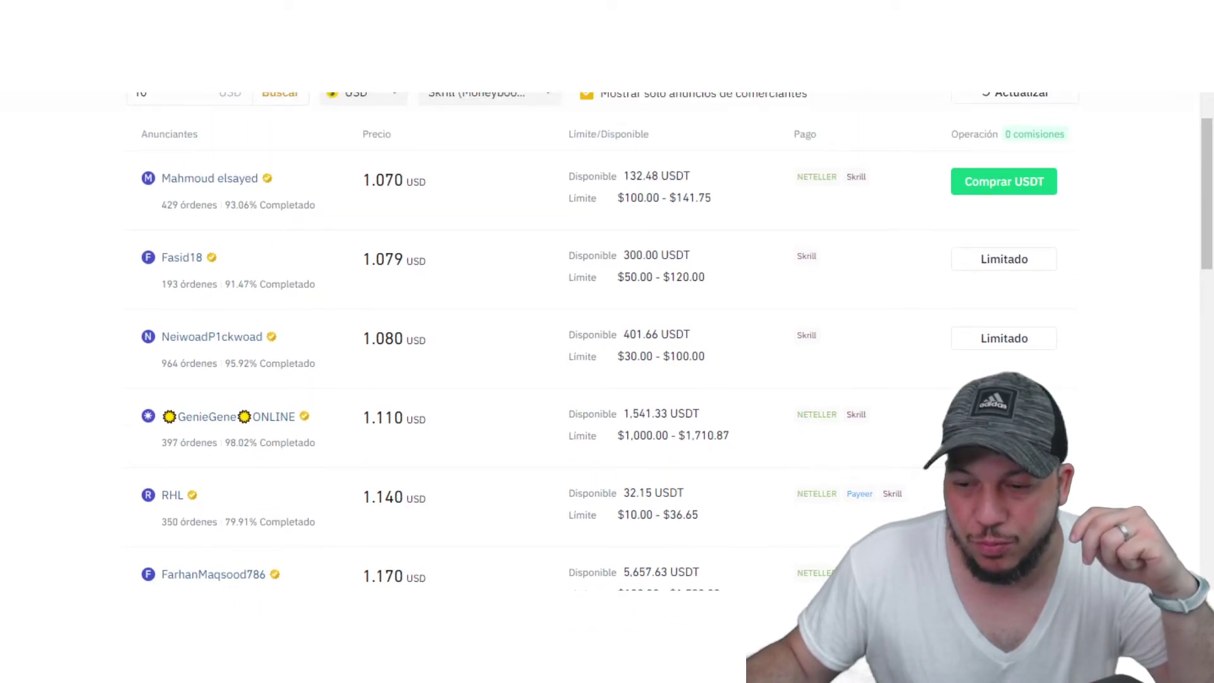
scroll(929, 366, up, 5)
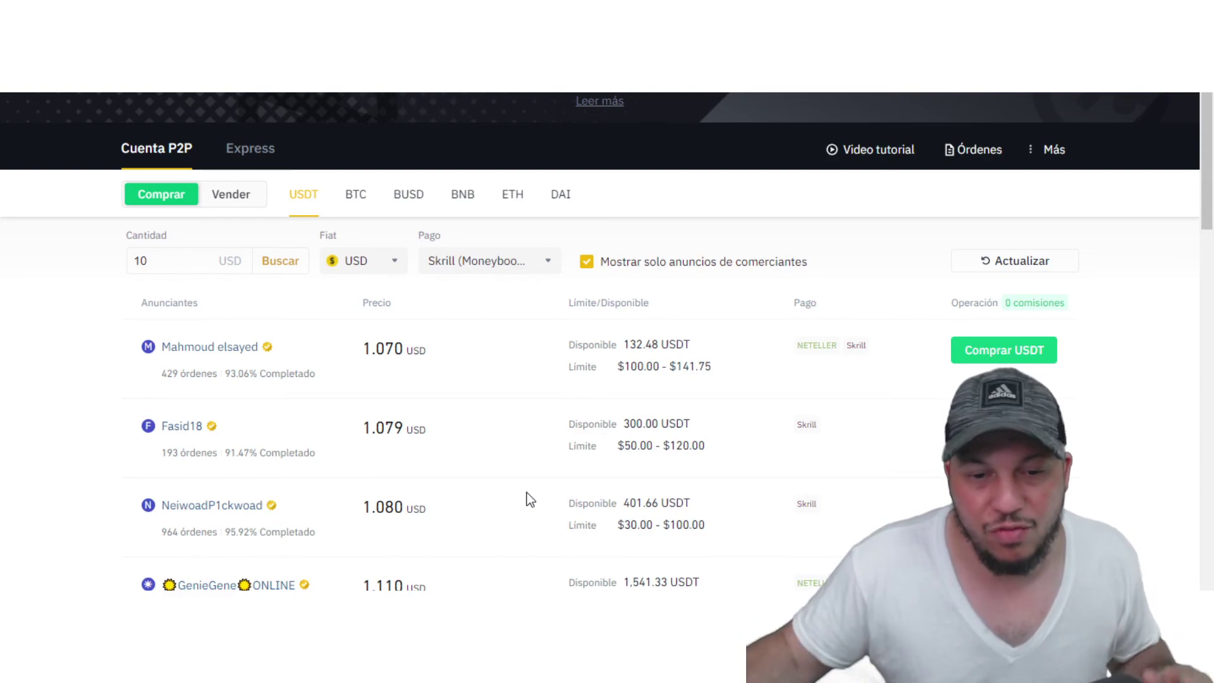
Look through the fiat currencies available for P2P purchases, keeping USD selected.
scroll(530, 491, down, 1)
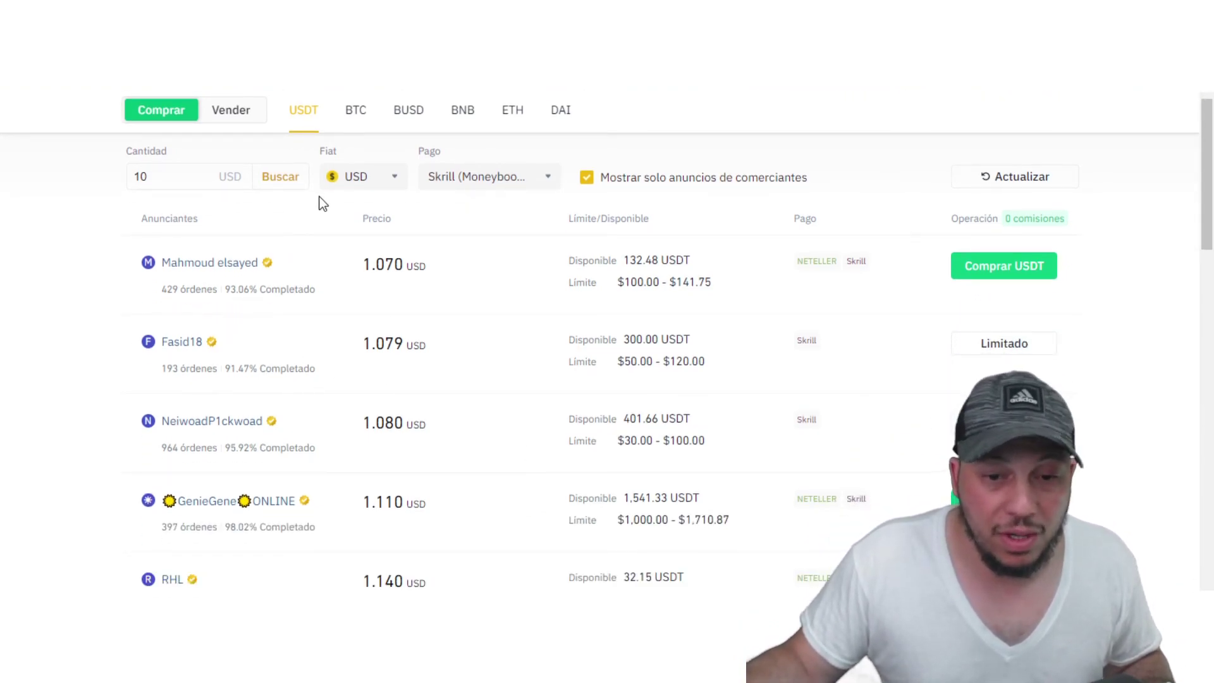
click(387, 173)
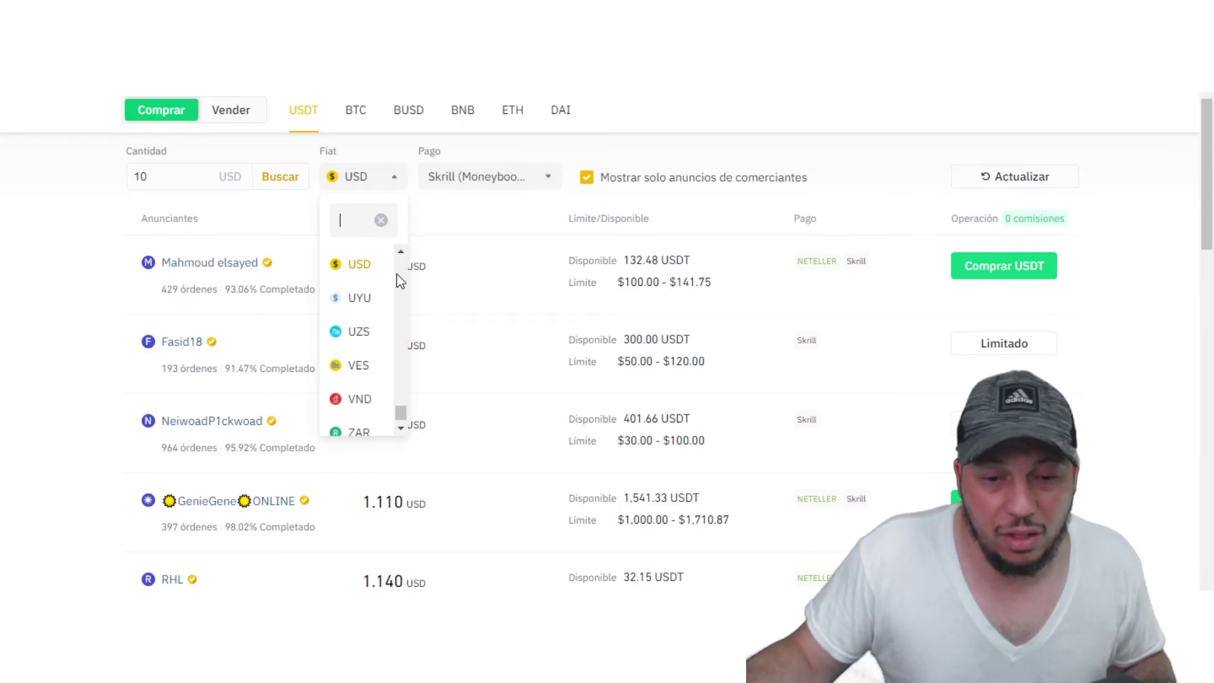
drag(399, 422, 401, 339)
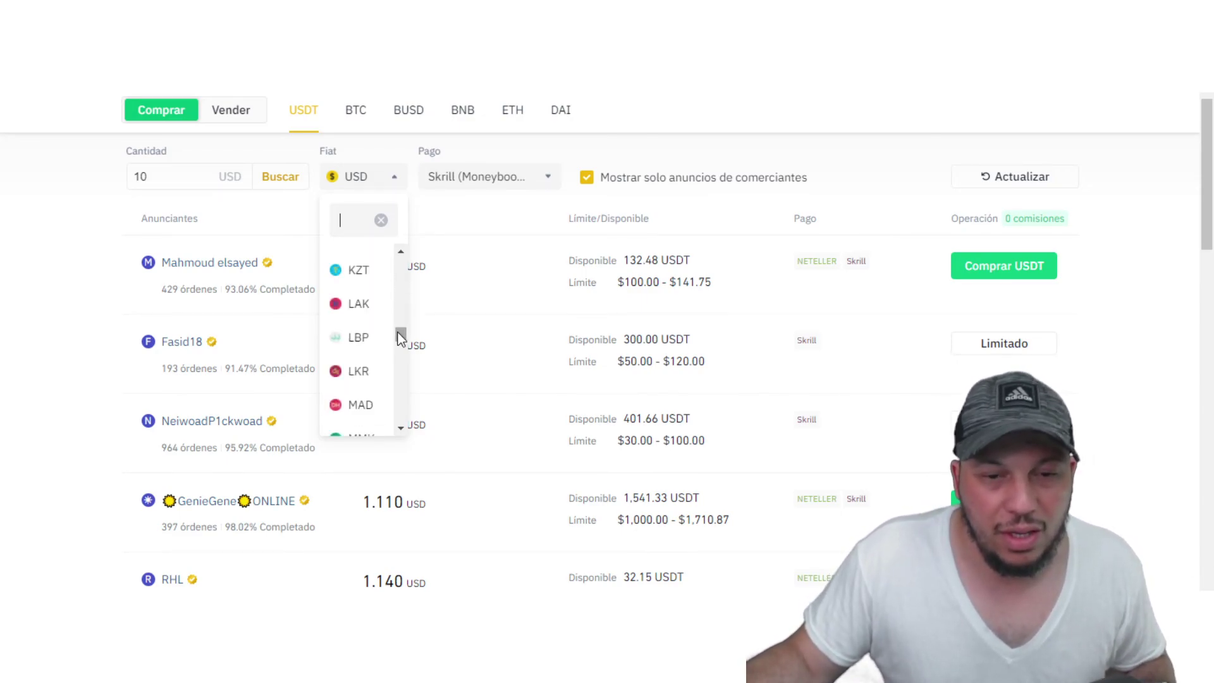
click(62, 300)
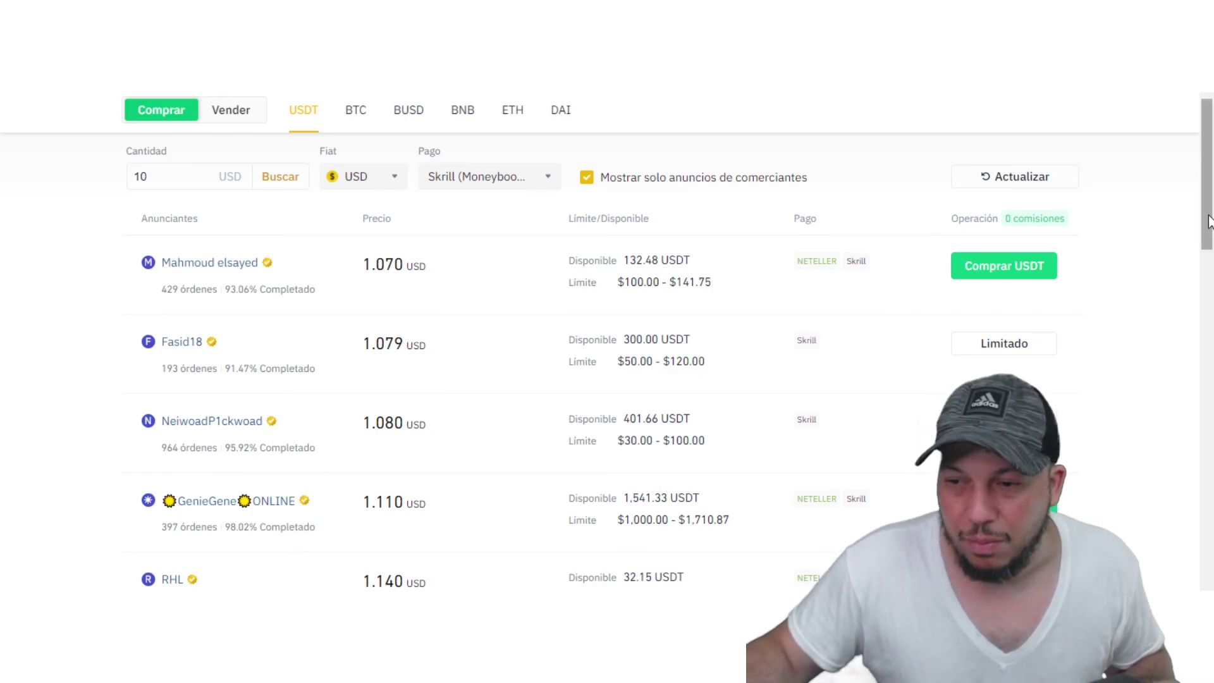
Switch to the Transferir fondos page to view its payment methods and fees, and return to the Binance P2P offers.
scroll(1054, 168, up, 3)
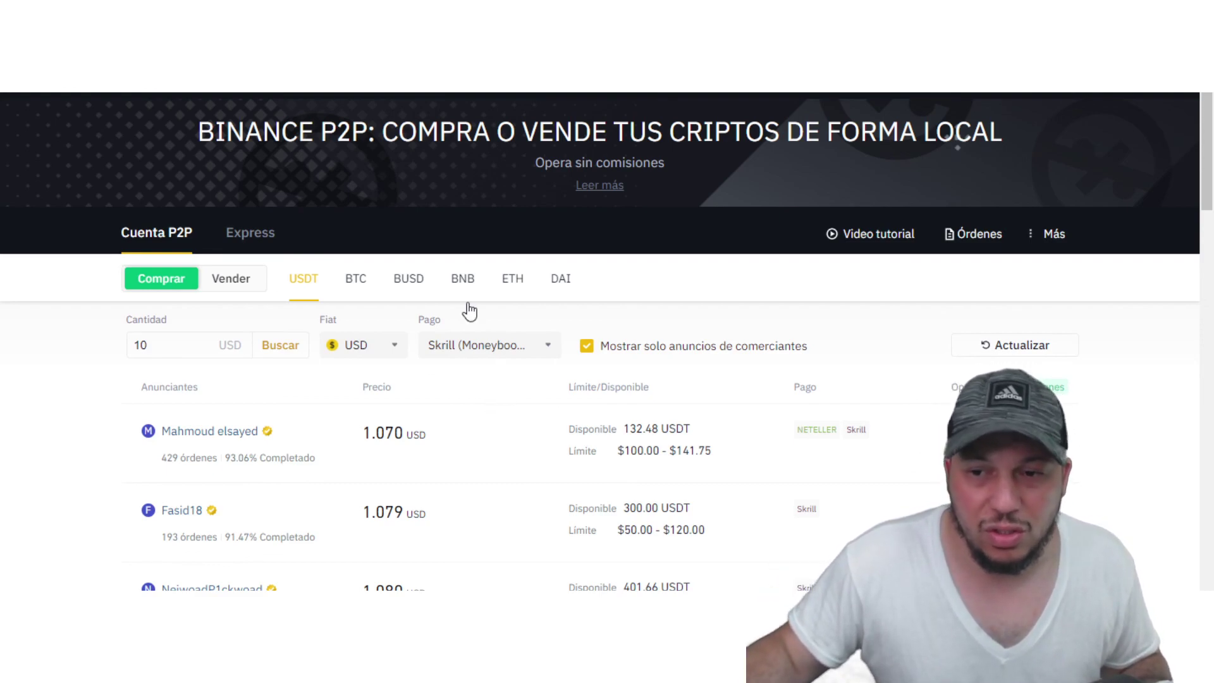
key(ctrl+Tab)
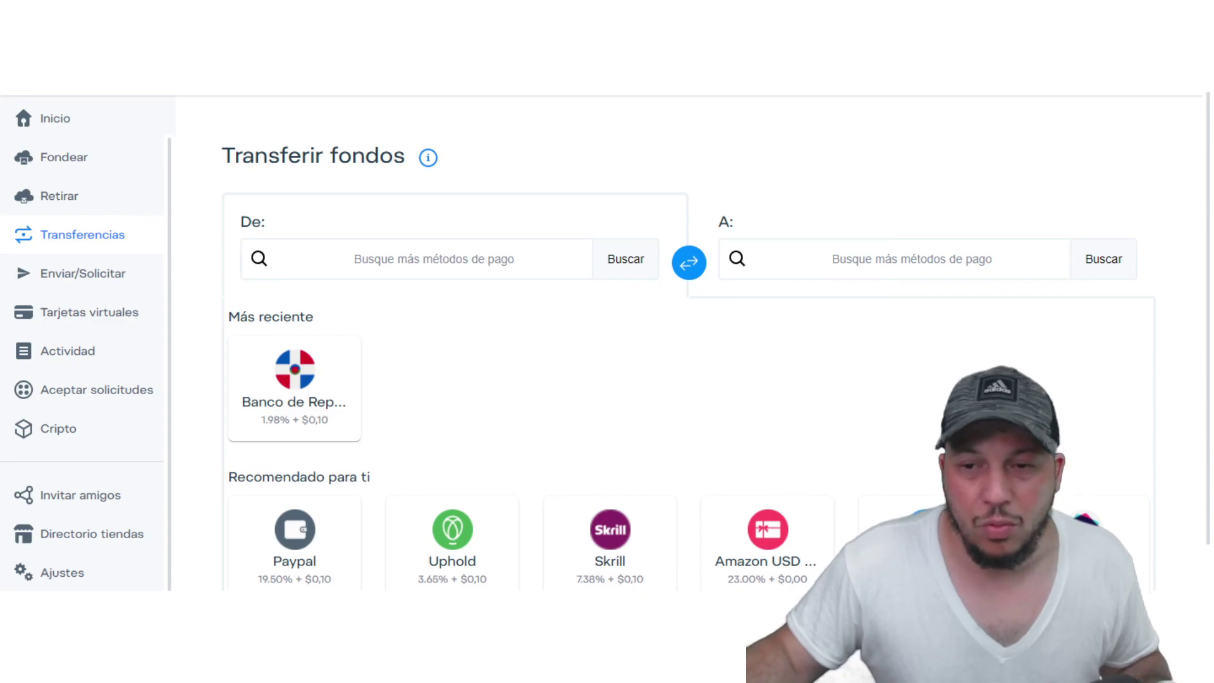
key(ctrl+shift+Tab)
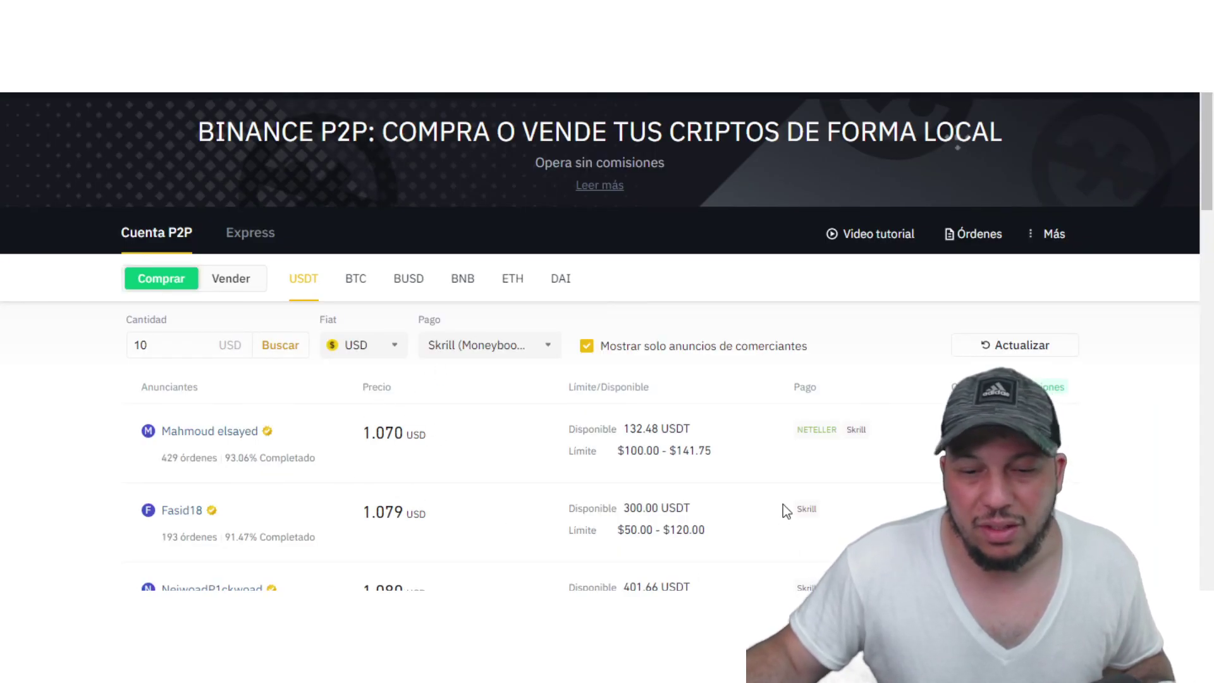